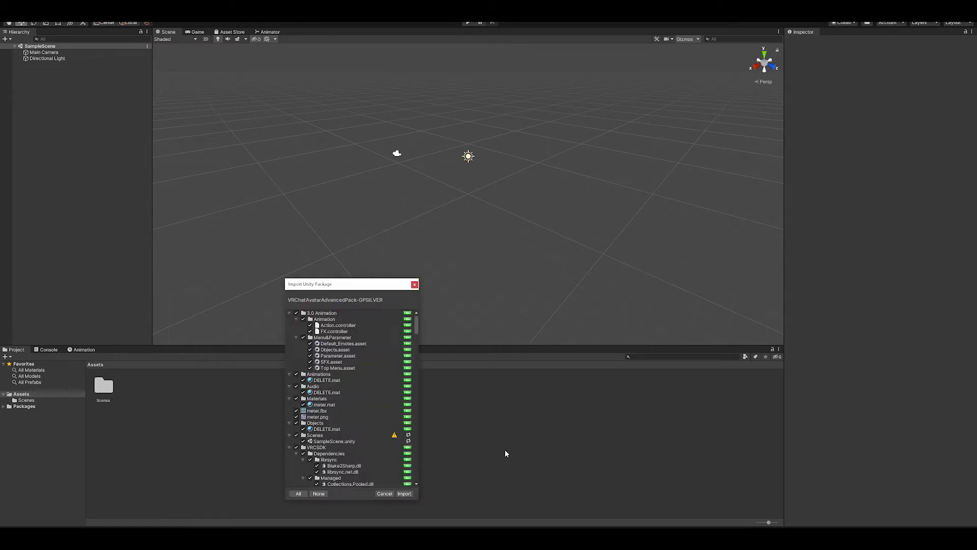
# Import the complete VRChatAvatarAdvancedPack-GPSILVER package and reload the externally modified SampleScene
pyautogui.click(404, 493)
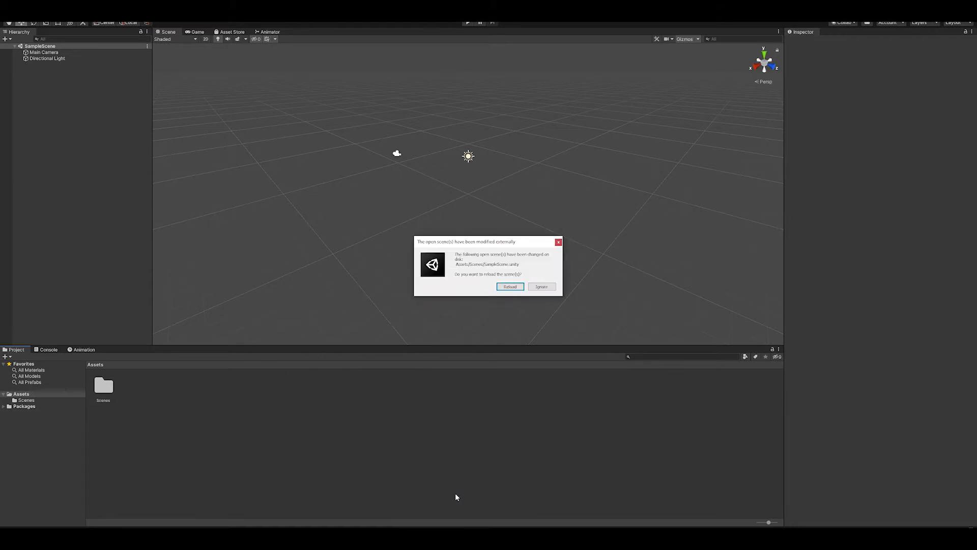
pyautogui.click(511, 287)
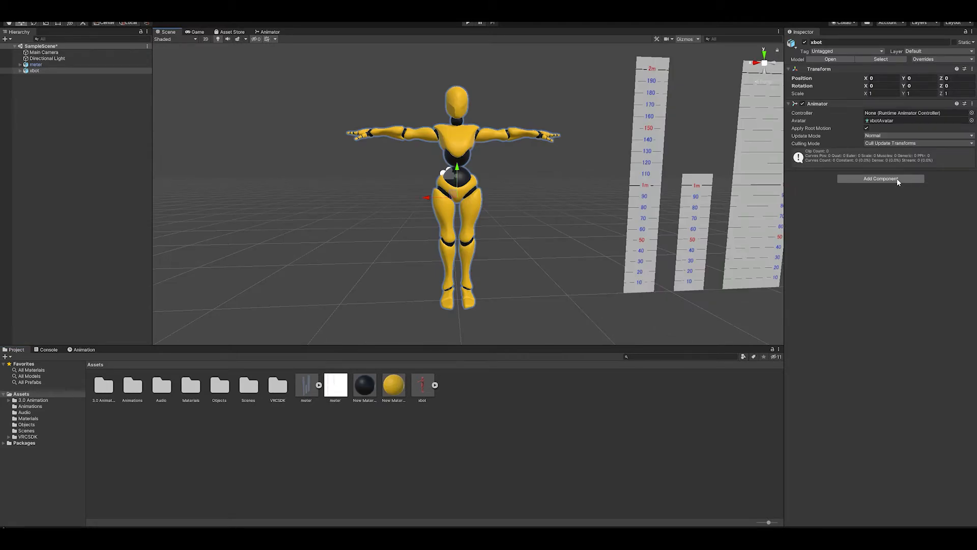
# Add a VRC Avatar Descriptor component to the xbot model and keep xbot selected
pyautogui.click(897, 178)
pyautogui.click(889, 206)
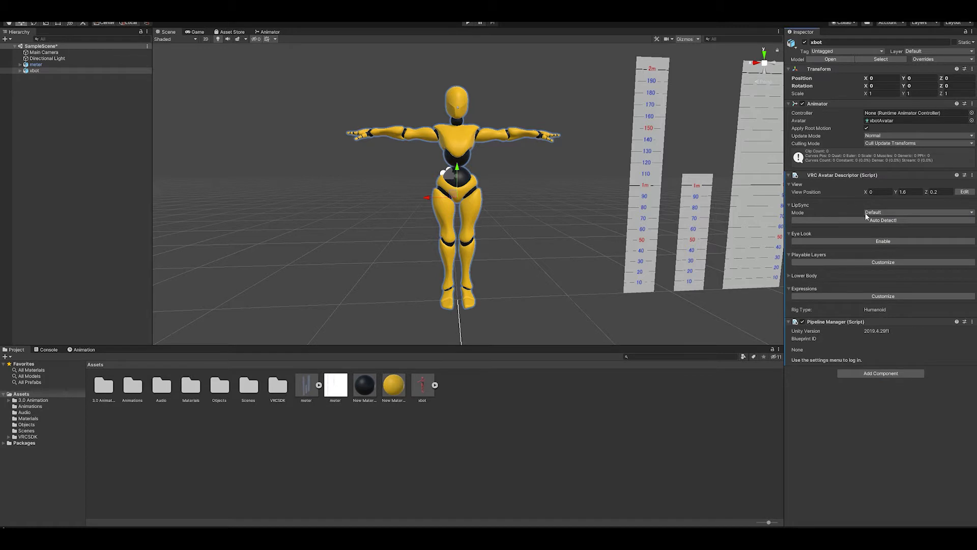
pyautogui.click(881, 59)
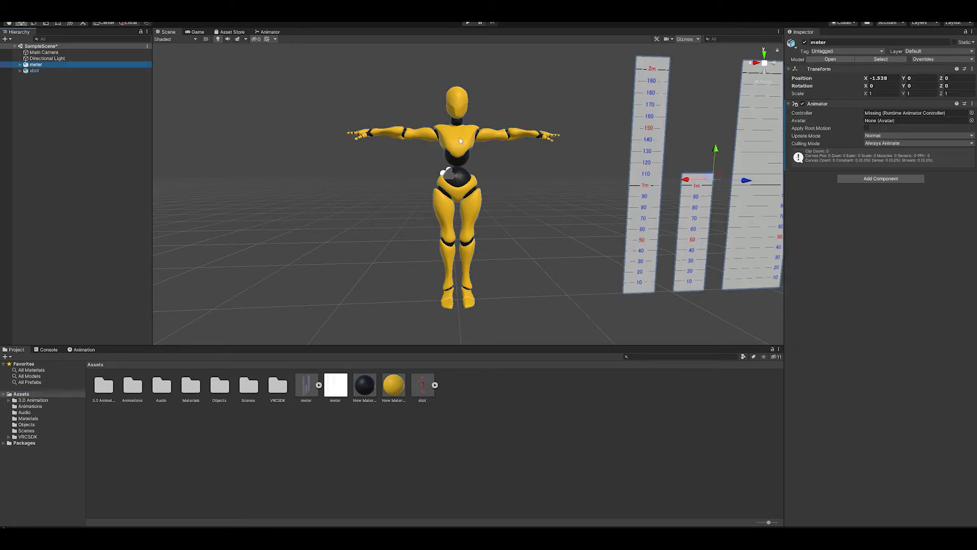
pyautogui.click(460, 141)
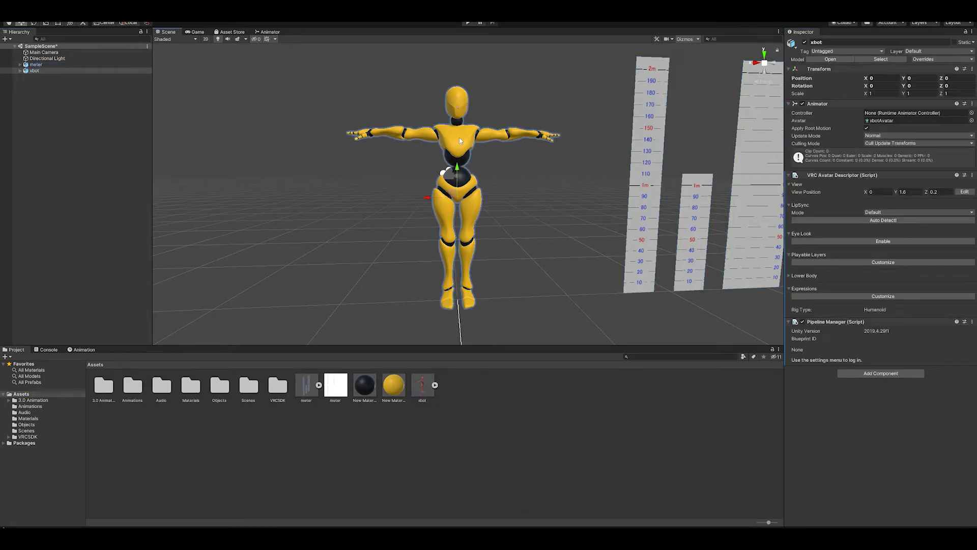
# Customize the avatar's playable layers and expressions, replacing the default Action and FX entries with empty controller slots
pyautogui.click(838, 262)
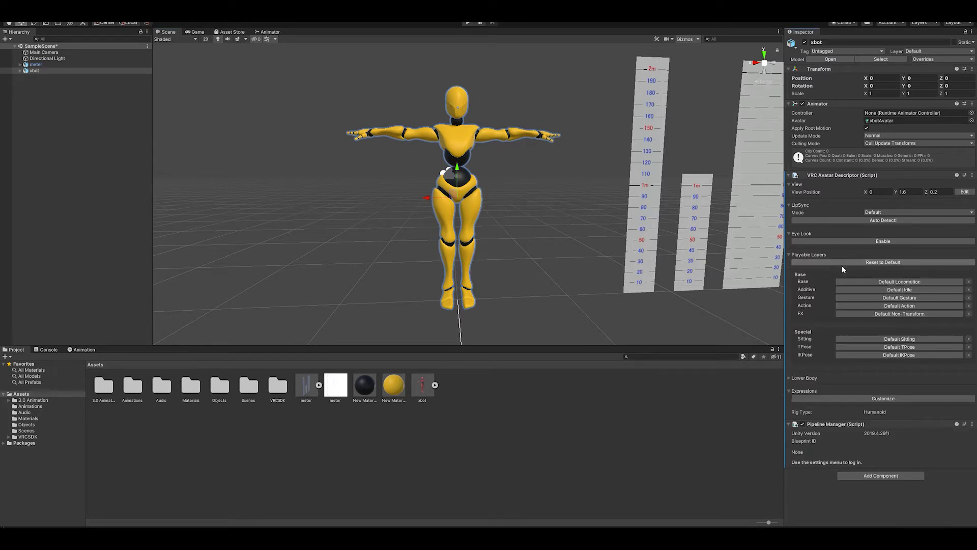
pyautogui.click(867, 307)
pyautogui.click(866, 312)
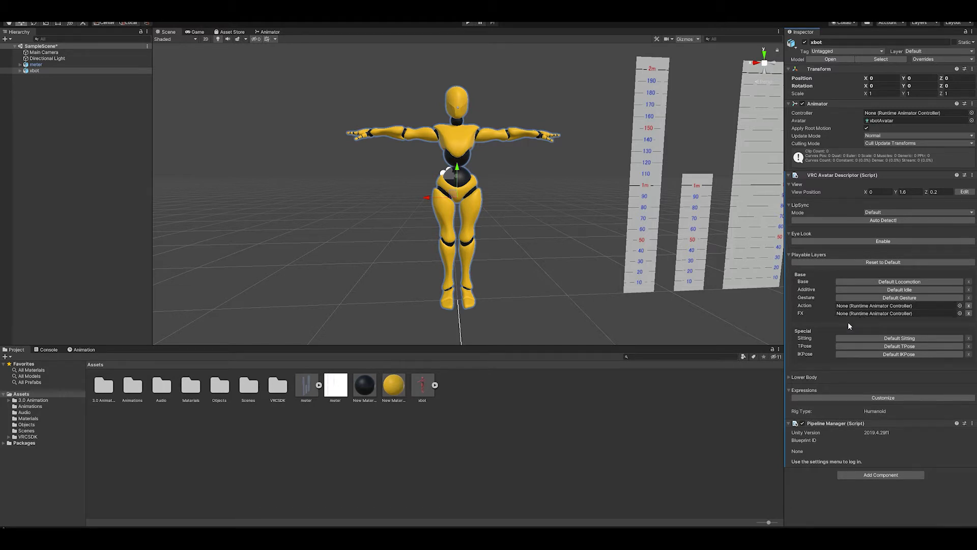
pyautogui.click(829, 398)
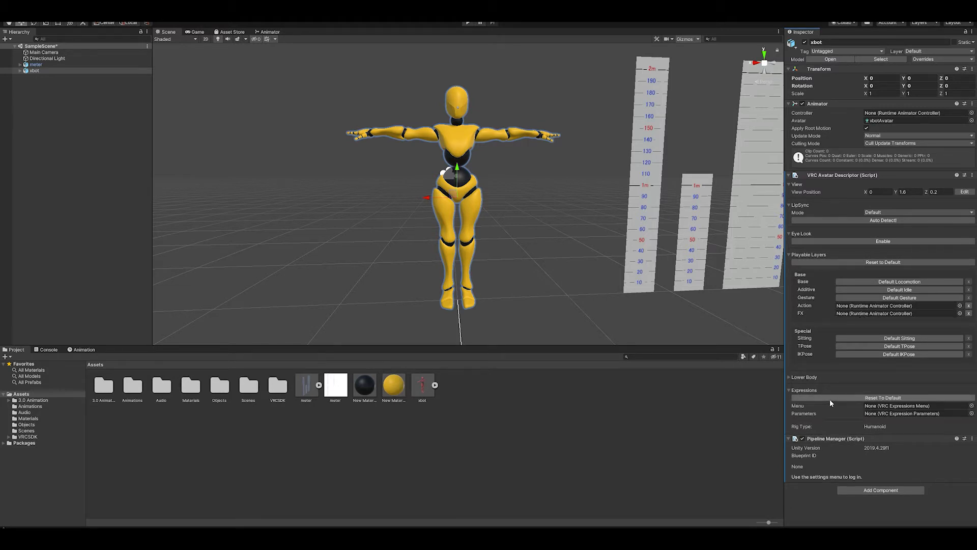
# Assign the Top Menu and Parameter assets from the Menu&Parameter folder as the avatar's expressions menu and parameters
pyautogui.click(9, 400)
pyautogui.click(28, 412)
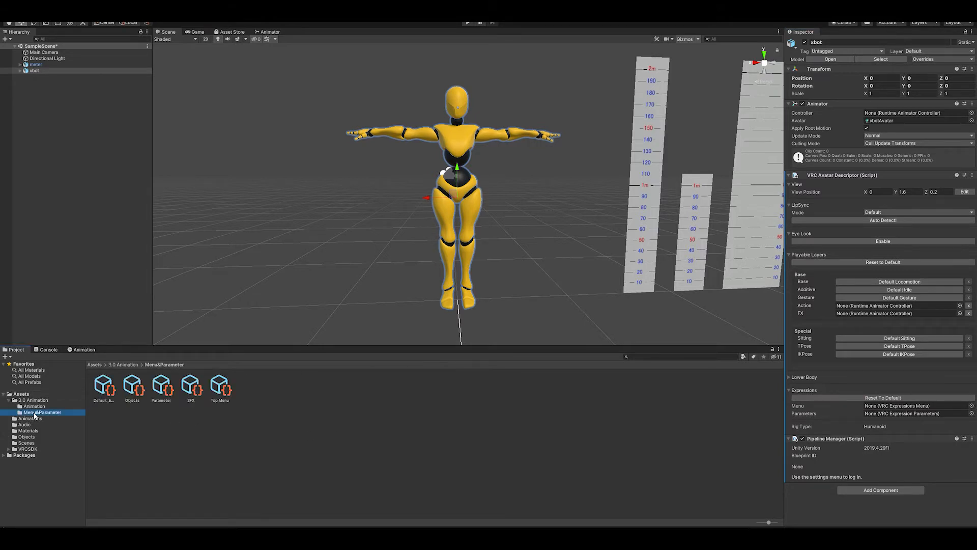
pyautogui.moveTo(221, 385); pyautogui.dragTo(878, 409)
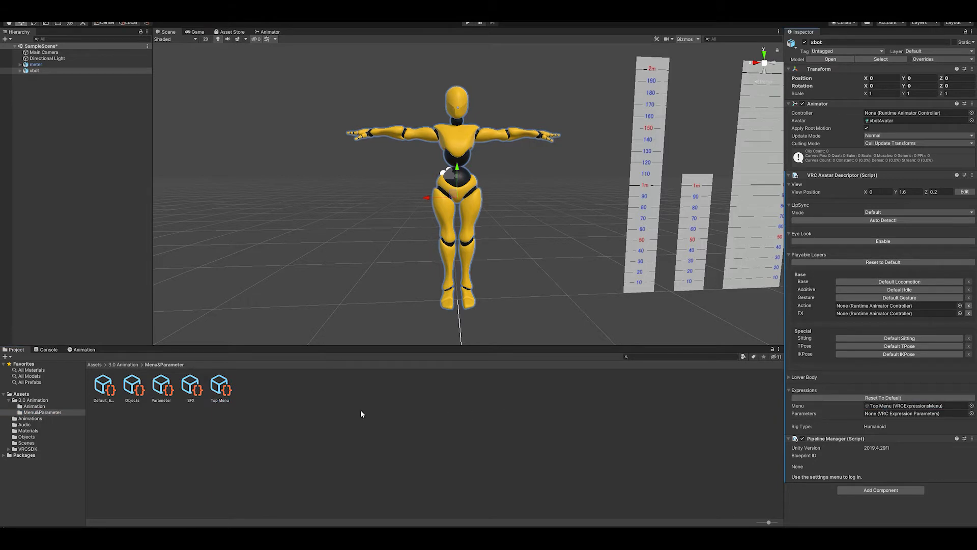
pyautogui.moveTo(162, 389); pyautogui.dragTo(869, 415)
# Assign the Action and FX controllers to the matching playable layers, and open the Objects asset folder
pyautogui.click(45, 406)
pyautogui.moveTo(104, 393); pyautogui.dragTo(874, 309)
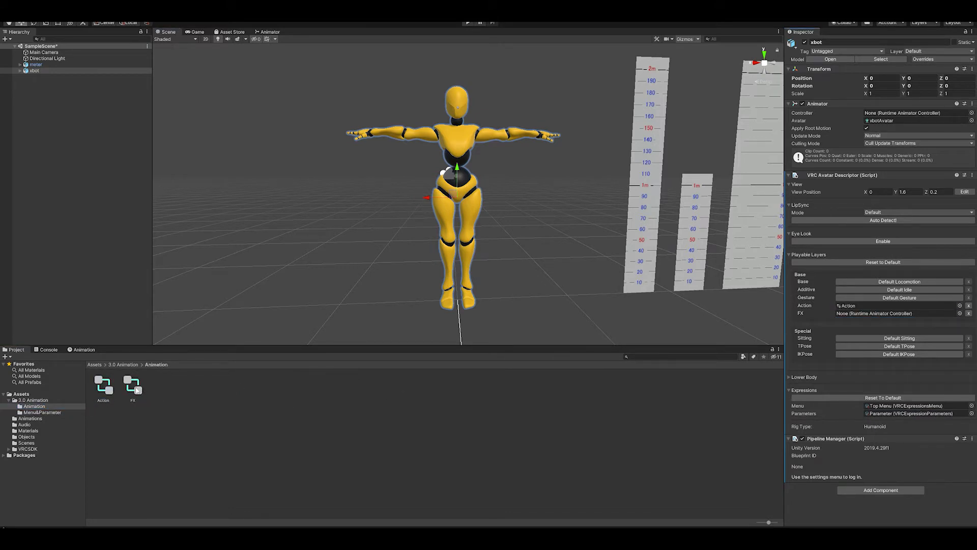
pyautogui.moveTo(137, 390); pyautogui.dragTo(856, 317)
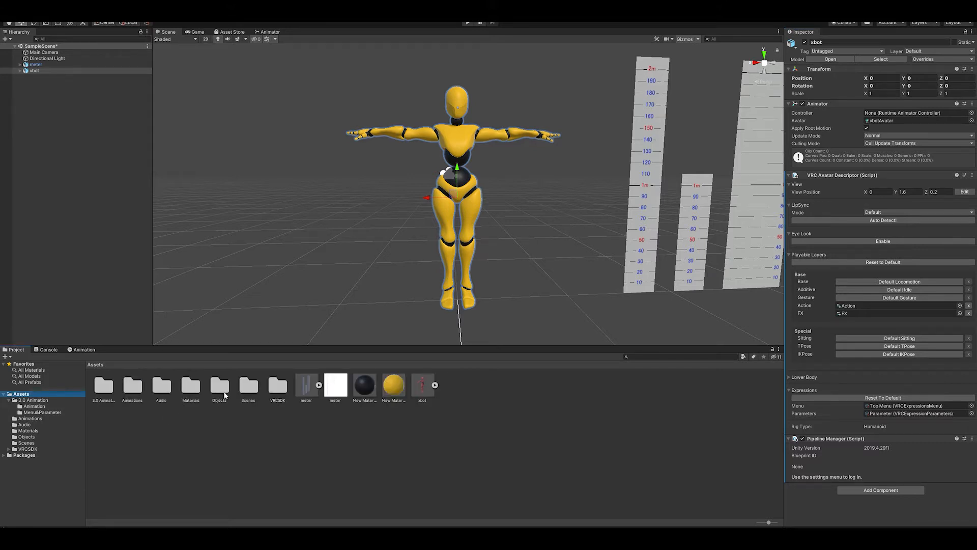
pyautogui.doubleClick(225, 395)
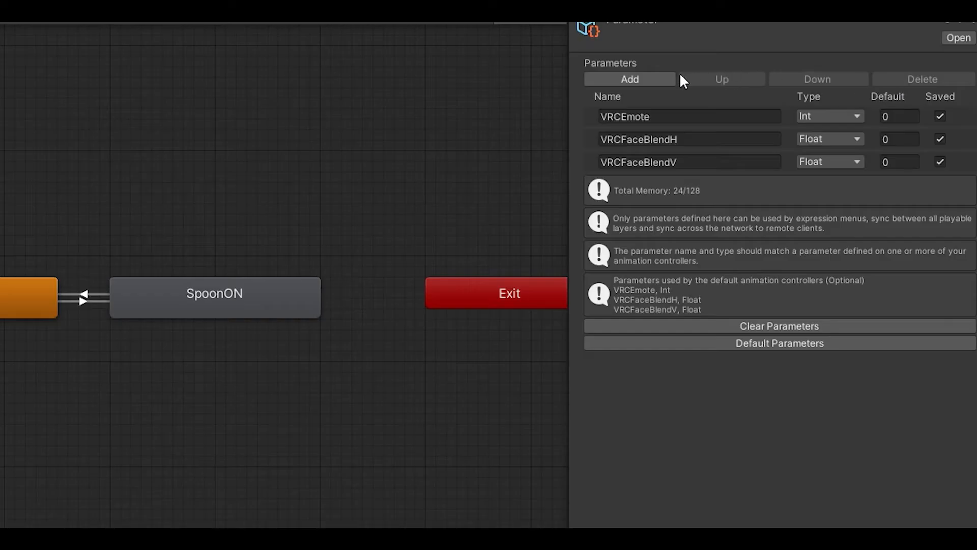
# Add an expression parameter named Spoon to the Parameter asset and choose its value type
pyautogui.click(656, 78)
pyautogui.click(695, 185)
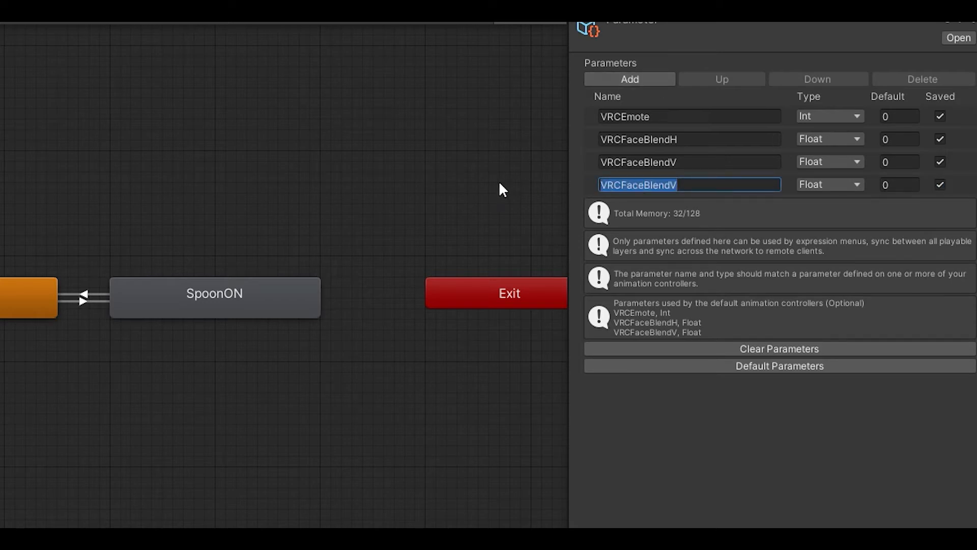
pyautogui.write('Spoon')
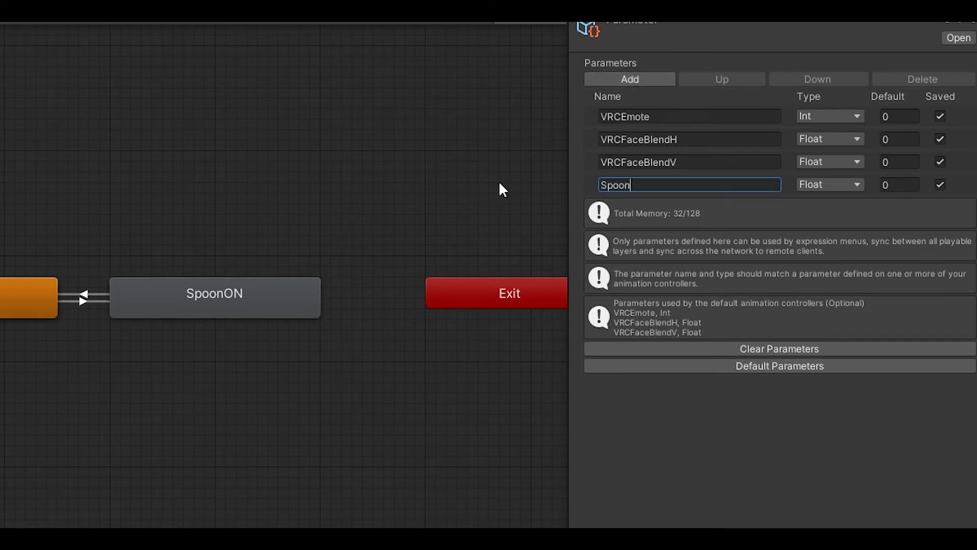
pyautogui.click(829, 184)
pyautogui.click(837, 204)
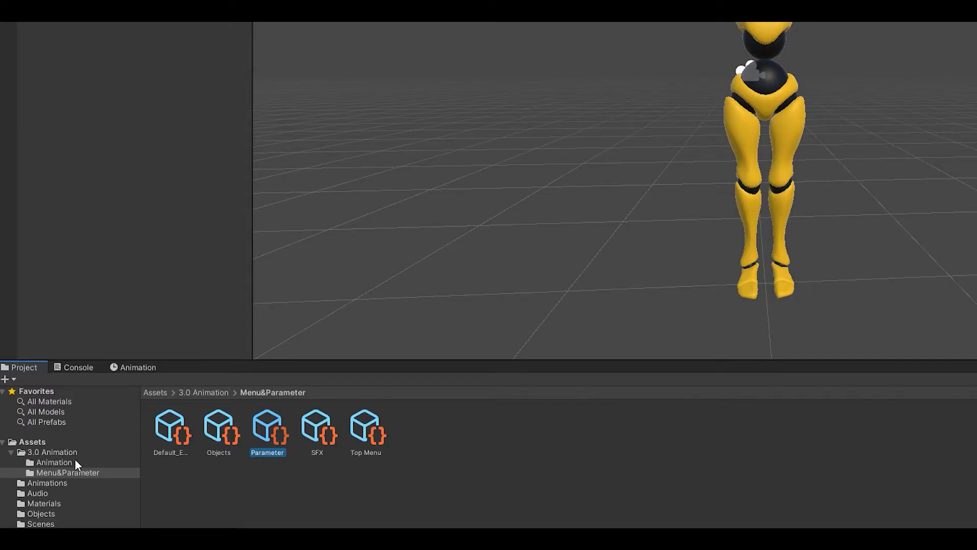
# Open the FX controller and review its parameter list, available parameter types, layers and the Add-Your_Own_Object_Name layer's settings
pyautogui.click(69, 461)
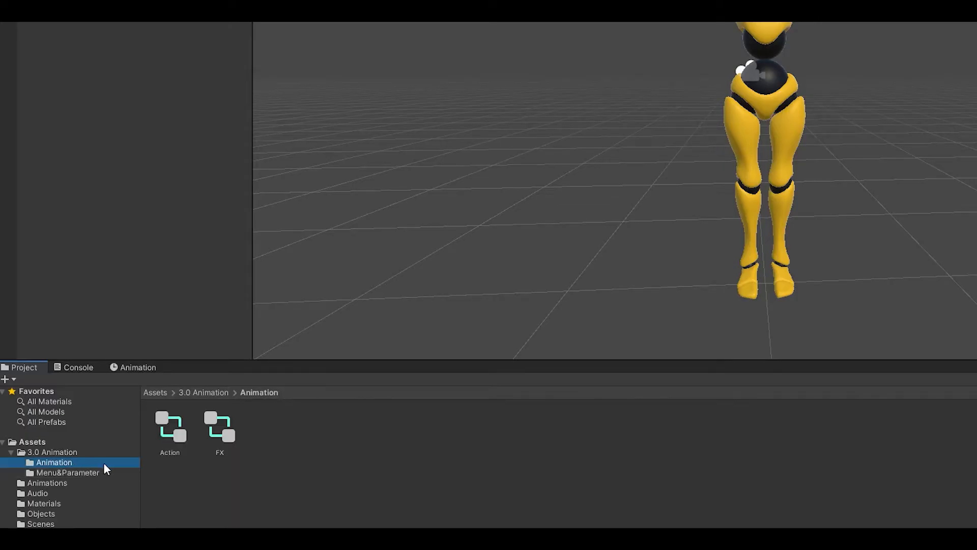
pyautogui.doubleClick(223, 437)
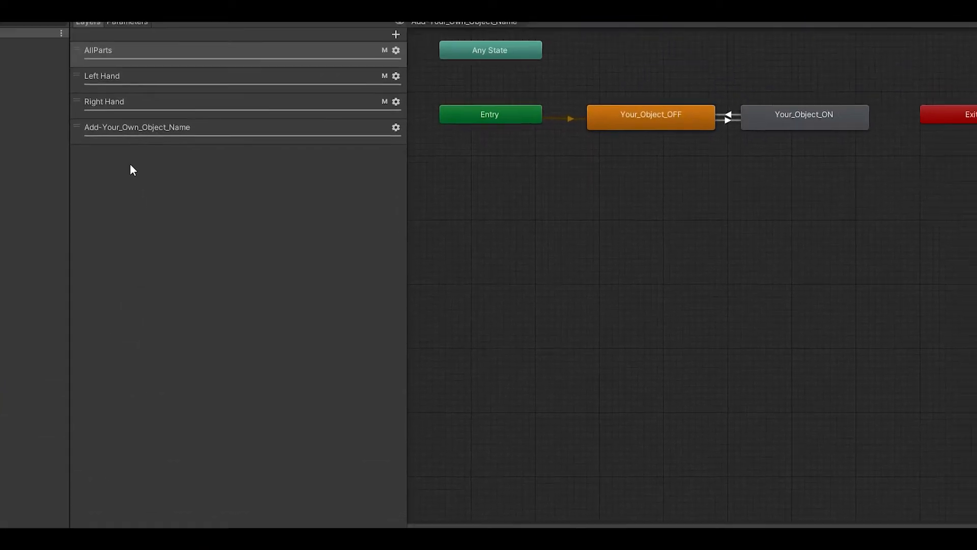
pyautogui.click(84, 63)
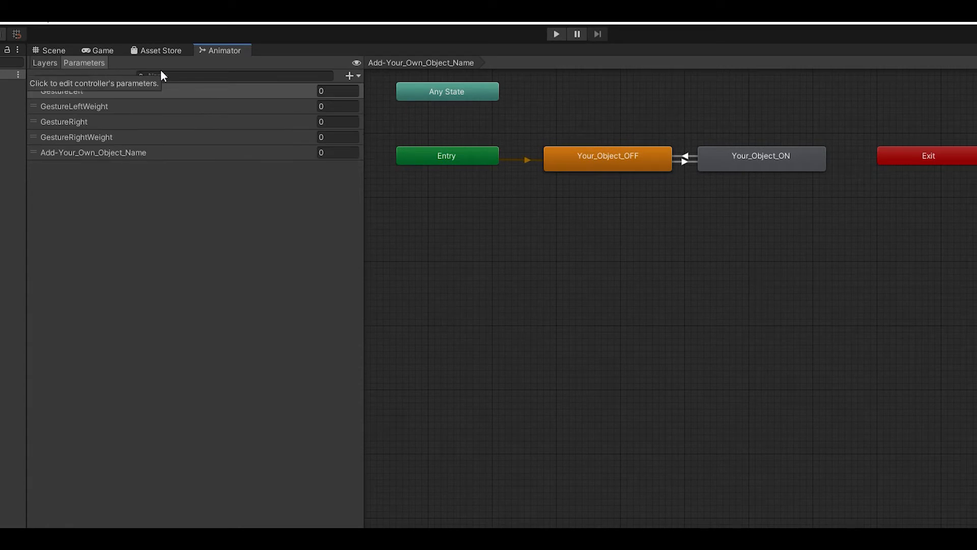
pyautogui.click(350, 77)
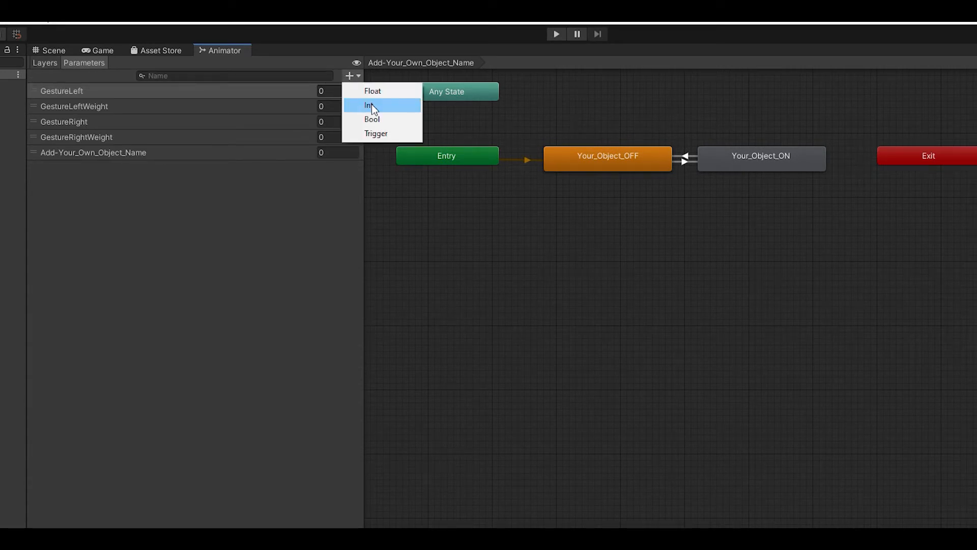
pyautogui.click(47, 63)
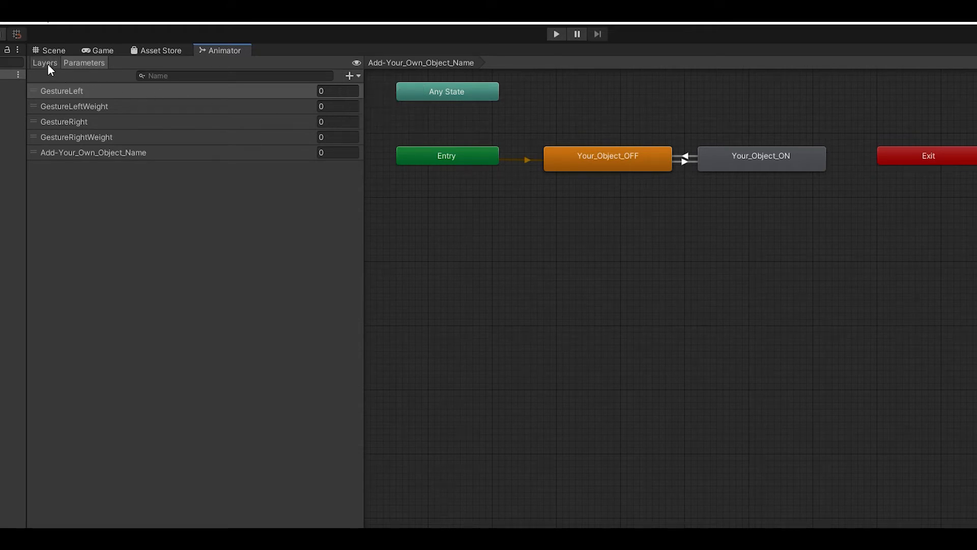
pyautogui.click(47, 63)
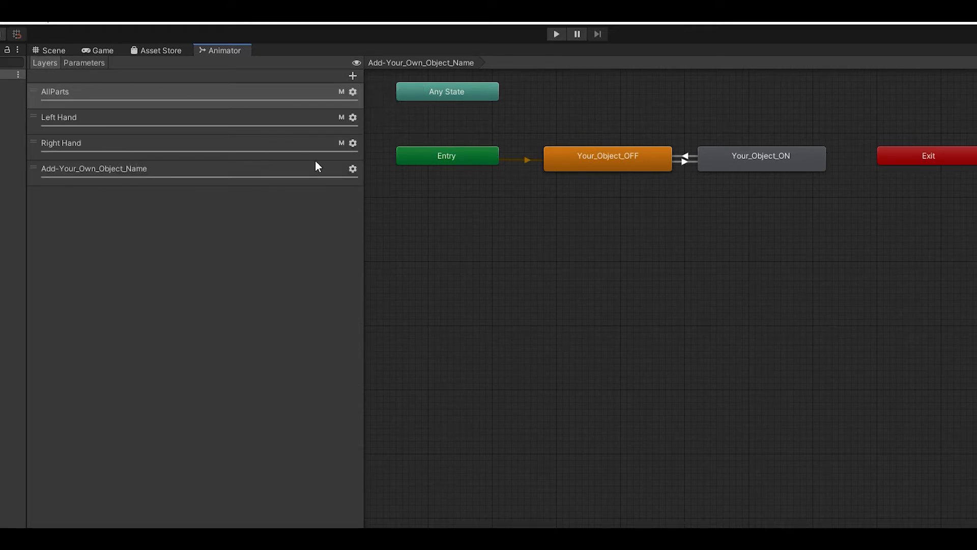
pyautogui.click(351, 168)
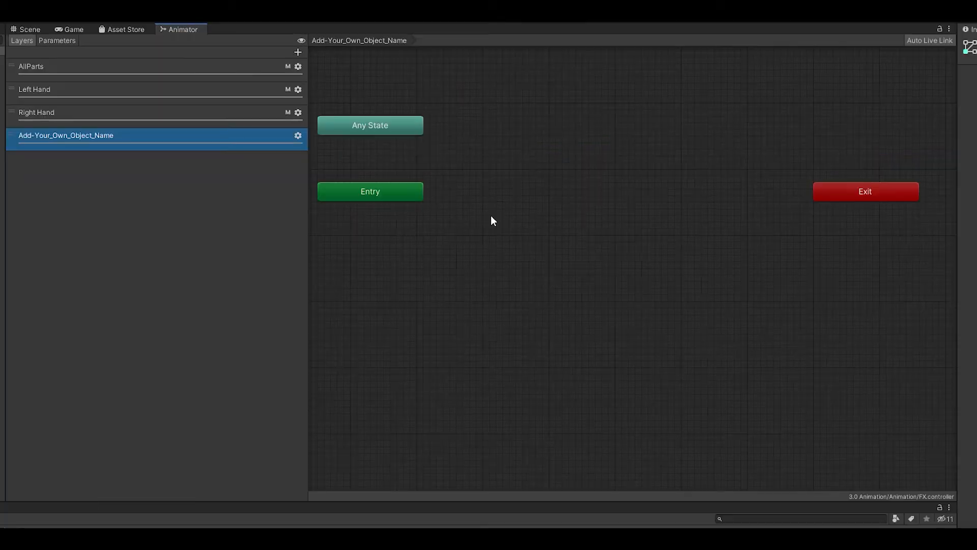
# Create two empty states in the Add-Your_Own_Object_Name layer and line them up between Entry and Exit
pyautogui.rightClick(491, 216)
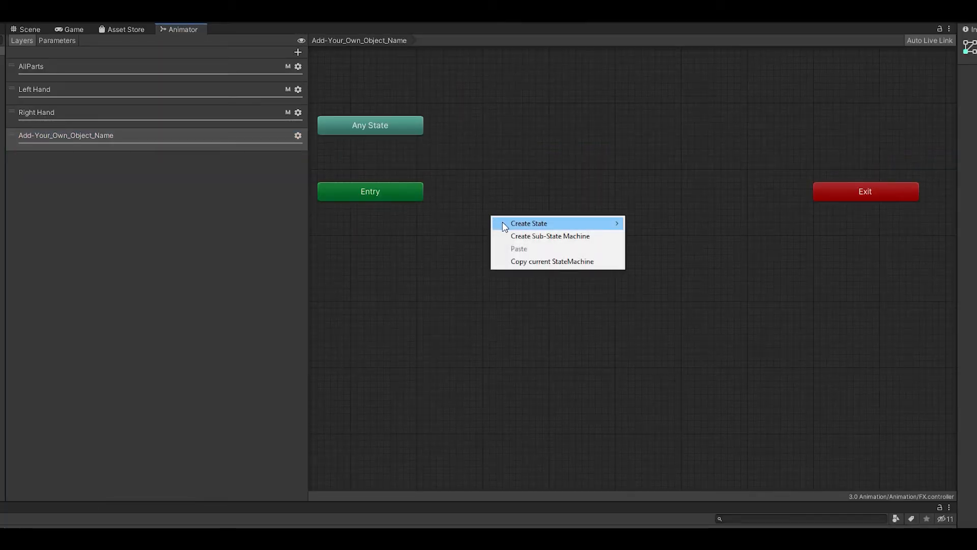
pyautogui.click(645, 223)
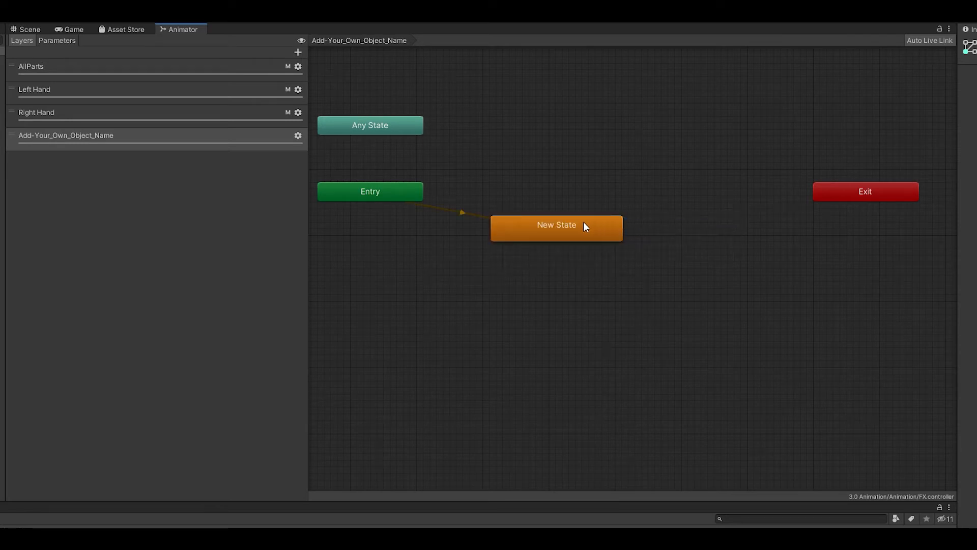
pyautogui.click(567, 230)
pyautogui.moveTo(567, 232); pyautogui.dragTo(553, 197)
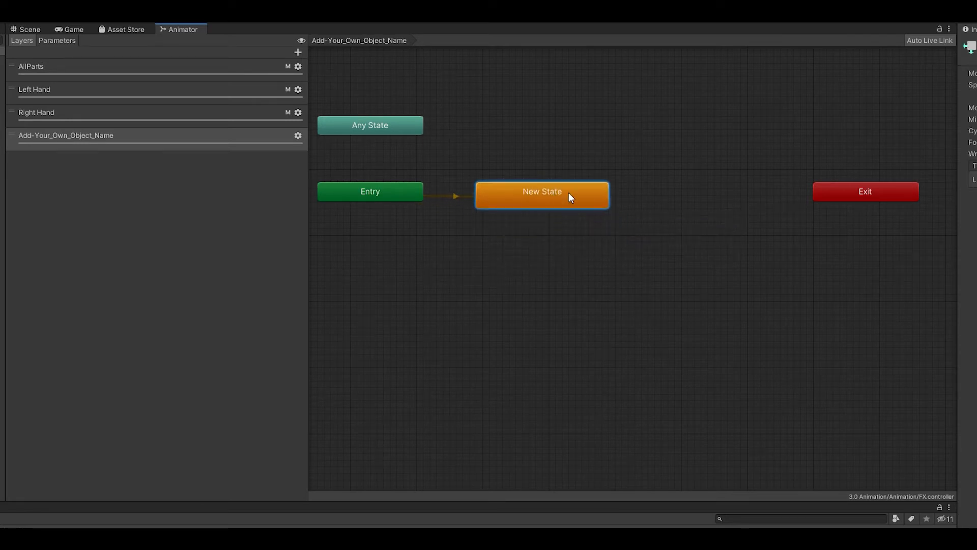
pyautogui.rightClick(666, 199)
pyautogui.moveTo(705, 208)
pyautogui.click(811, 206)
pyautogui.moveTo(727, 216); pyautogui.dragTo(705, 197)
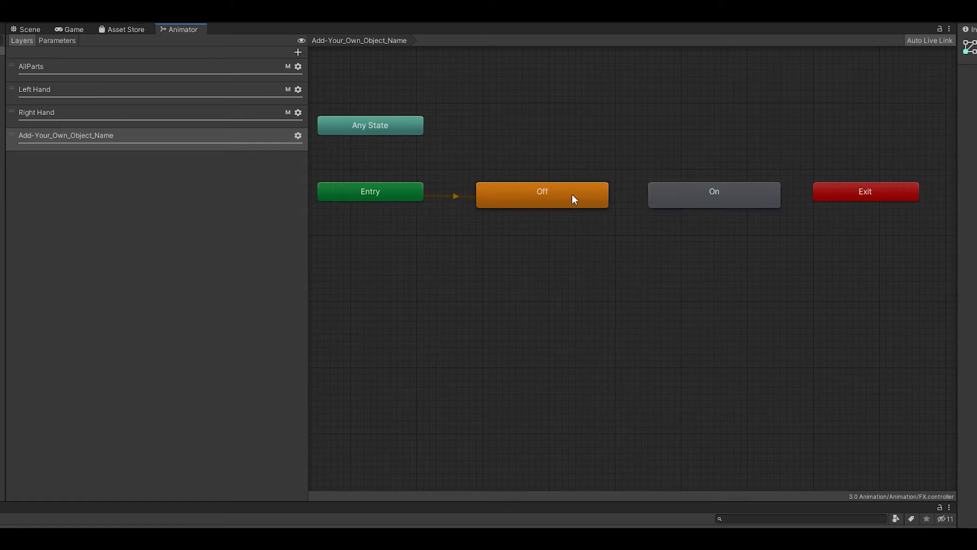
# Make transitions in both directions between the Off and On states
pyautogui.click(572, 194)
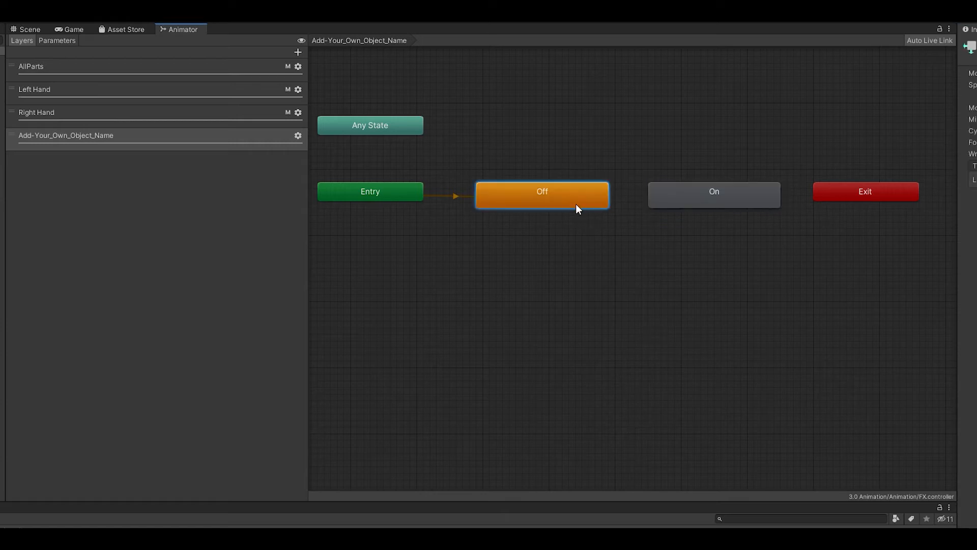
pyautogui.rightClick(575, 204)
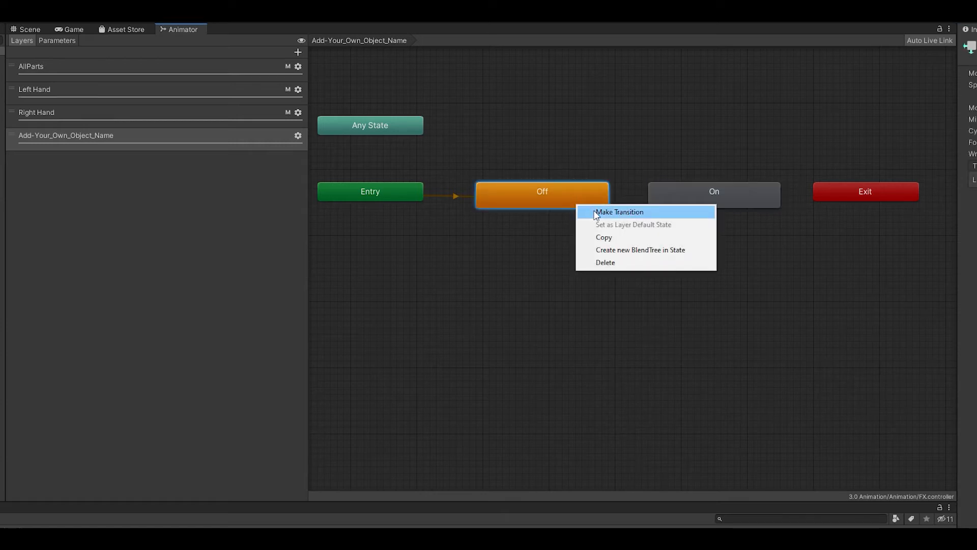
pyautogui.click(596, 213)
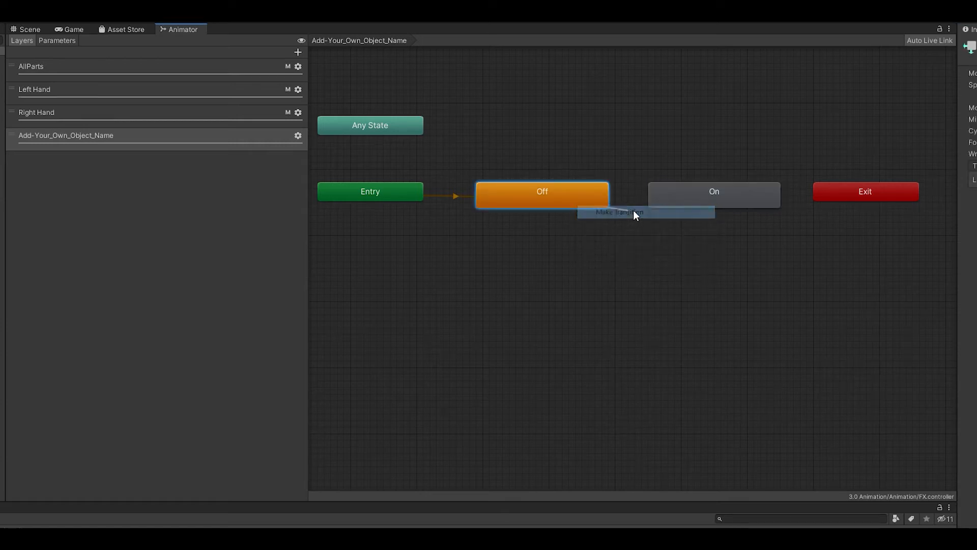
pyautogui.click(679, 190)
pyautogui.rightClick(680, 190)
pyautogui.click(715, 198)
pyautogui.click(591, 189)
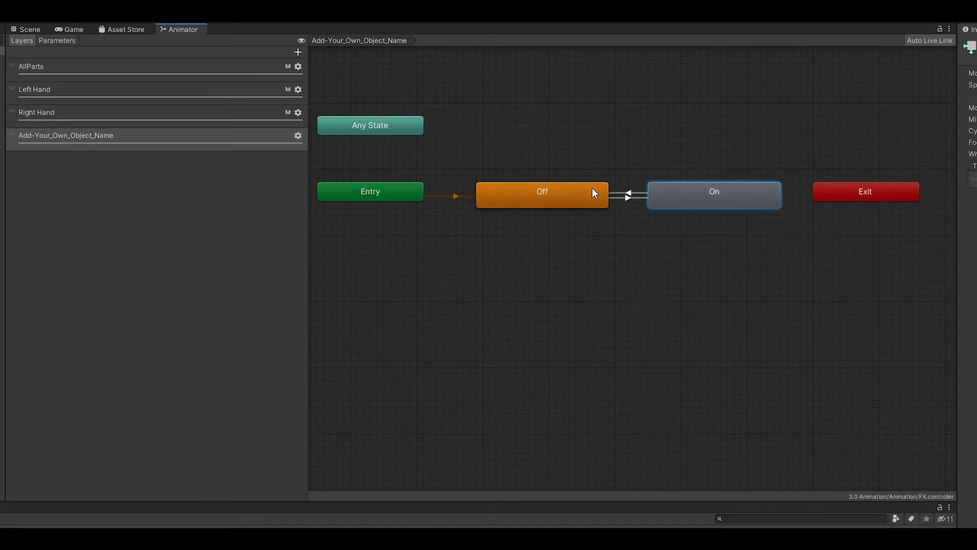
# Turn off Has Exit Time on the Off state's transition to On
pyautogui.click(312, 201)
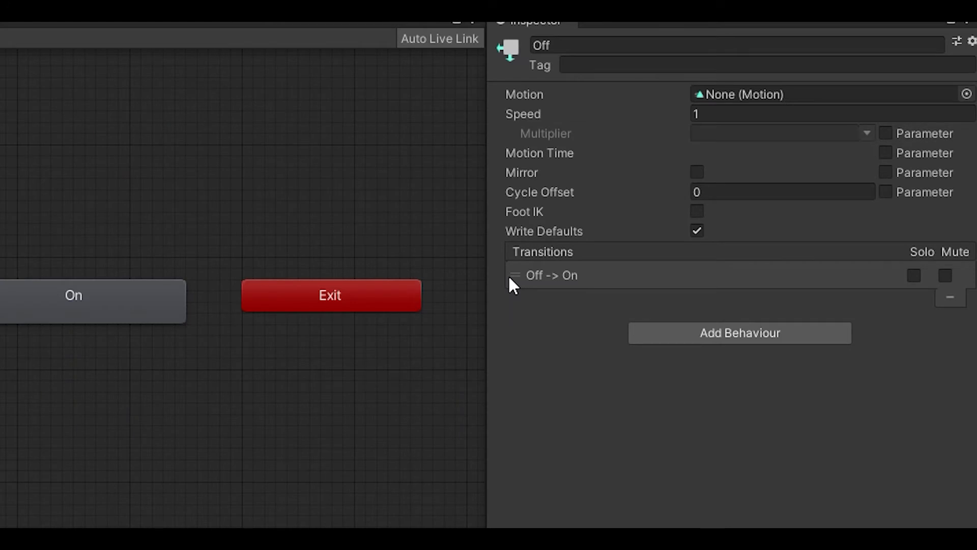
pyautogui.click(509, 277)
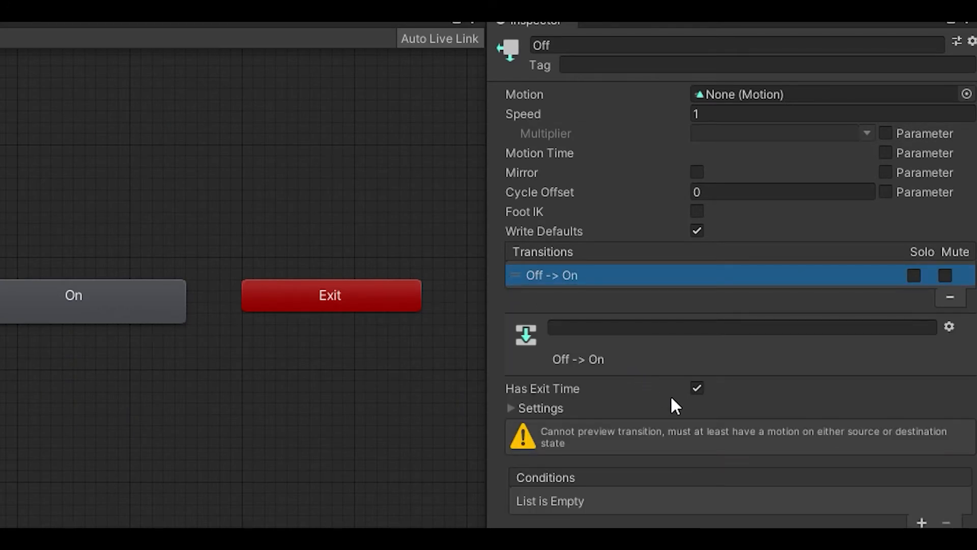
pyautogui.click(696, 390)
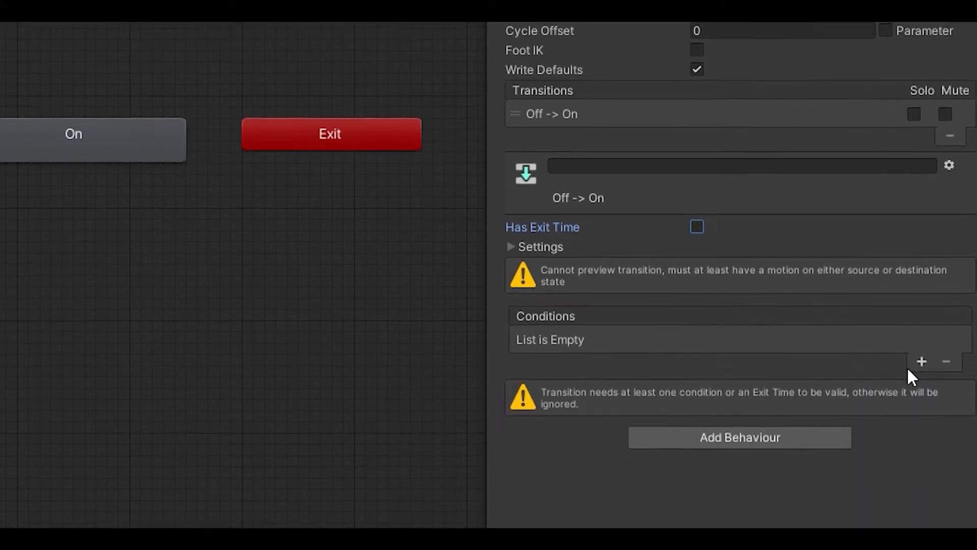
# Add a condition to the Off -> On transition requiring Add-Your_Own_Object_Name Equals 1
pyautogui.click(921, 522)
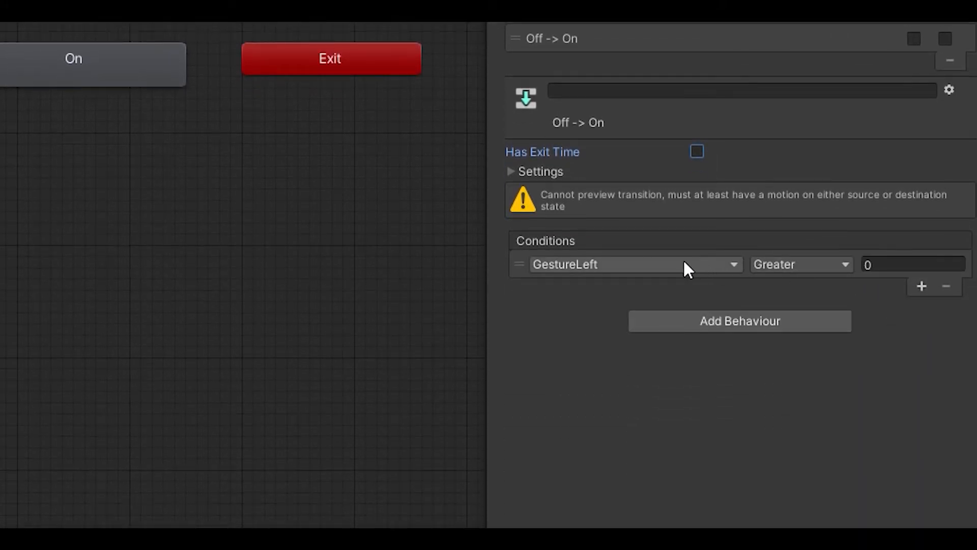
pyautogui.click(687, 265)
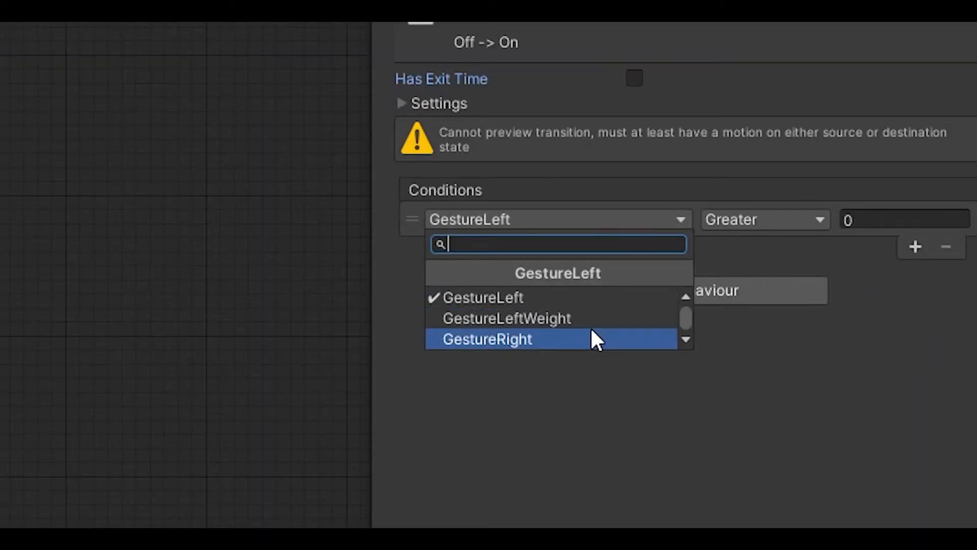
pyautogui.scroll(-2, 593, 338)
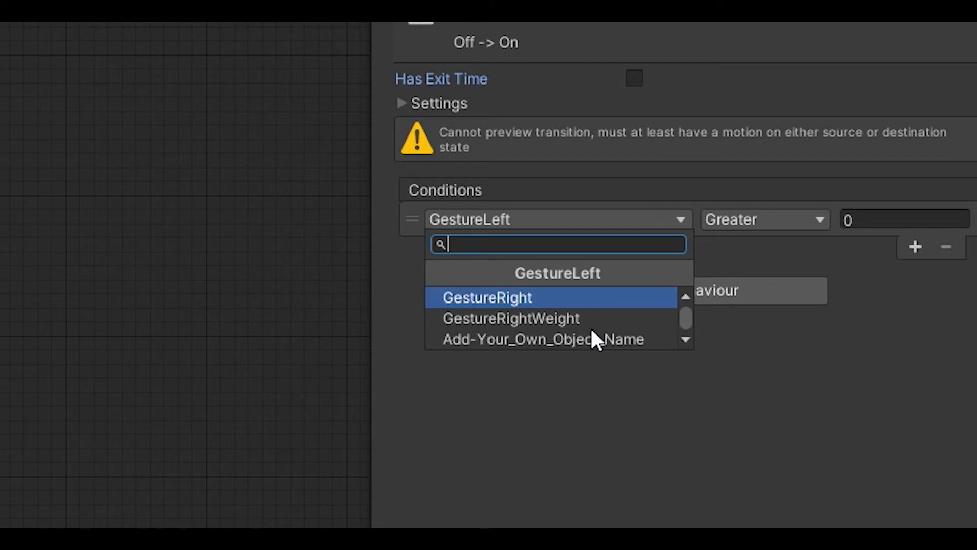
pyautogui.click(534, 338)
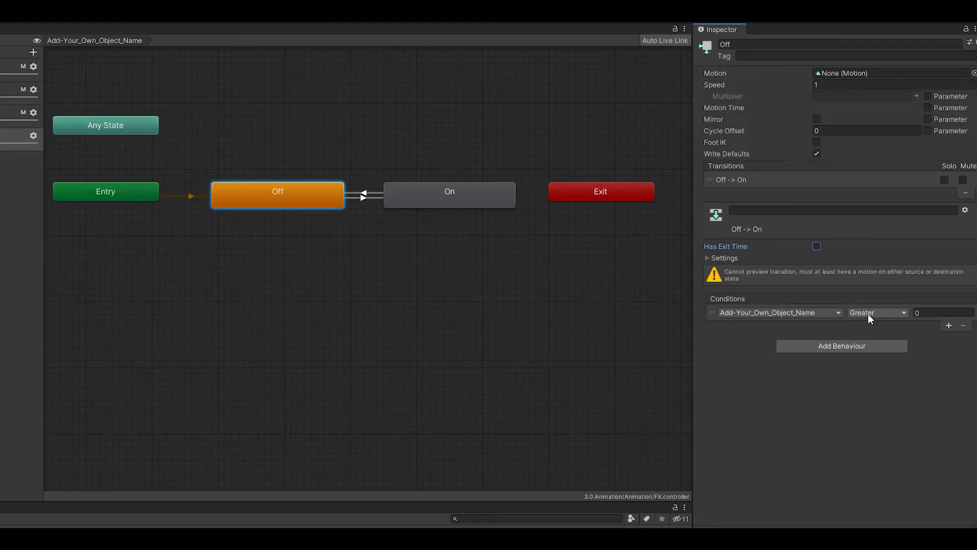
pyautogui.click(746, 225)
pyautogui.click(883, 350)
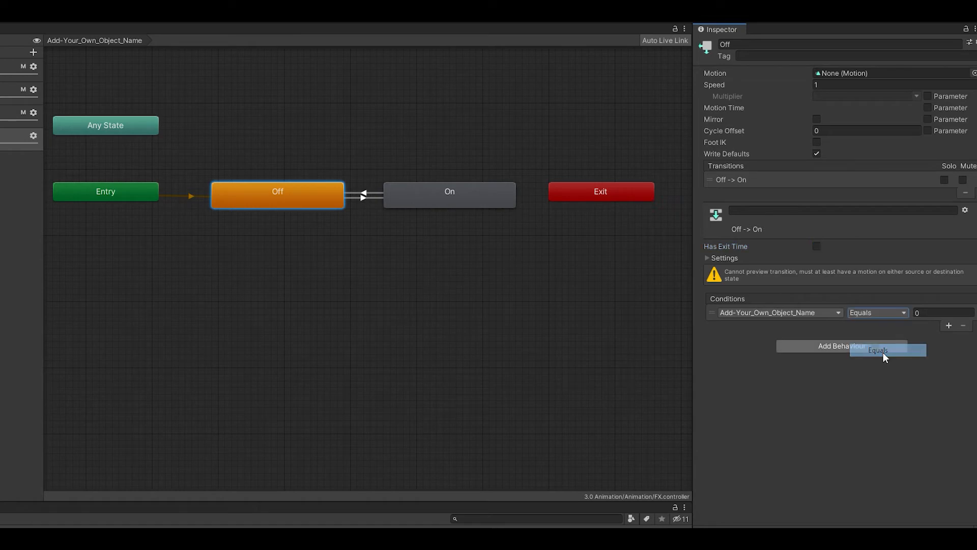
pyautogui.click(927, 313)
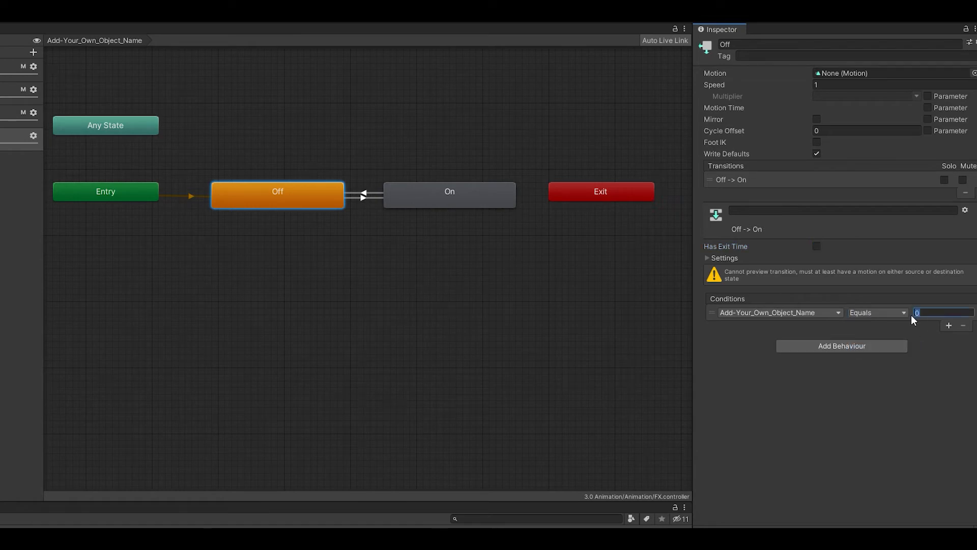
# Turn off Has Exit Time on the On state's transition to Off
pyautogui.click(481, 203)
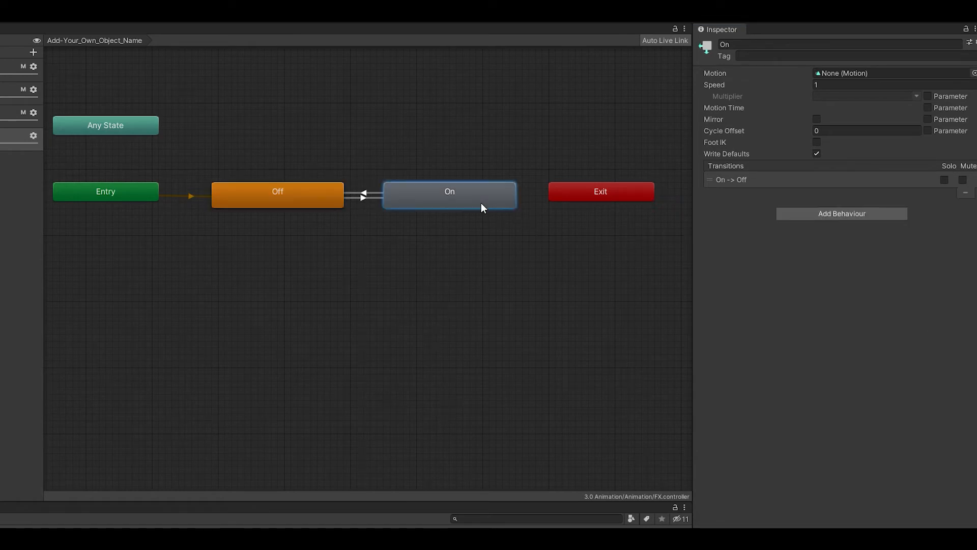
pyautogui.click(712, 181)
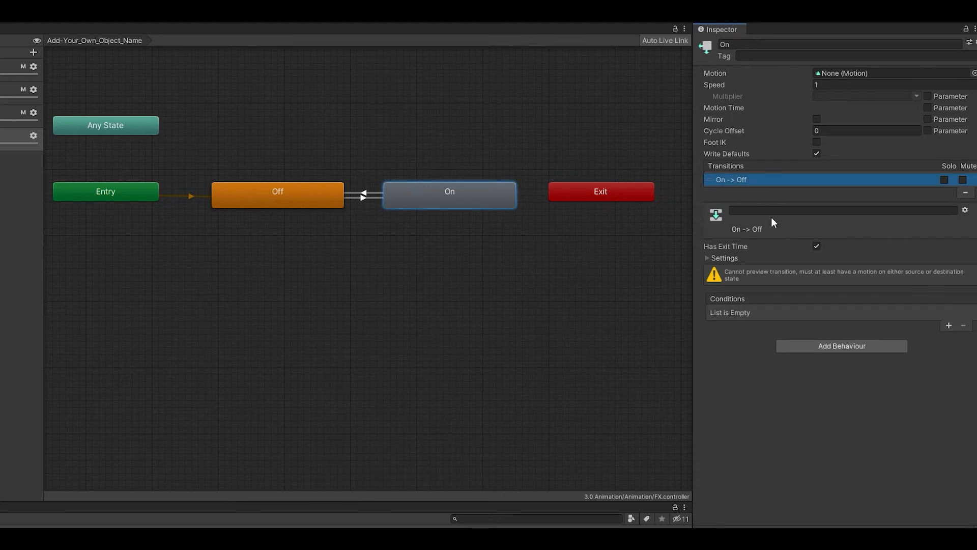
pyautogui.click(815, 248)
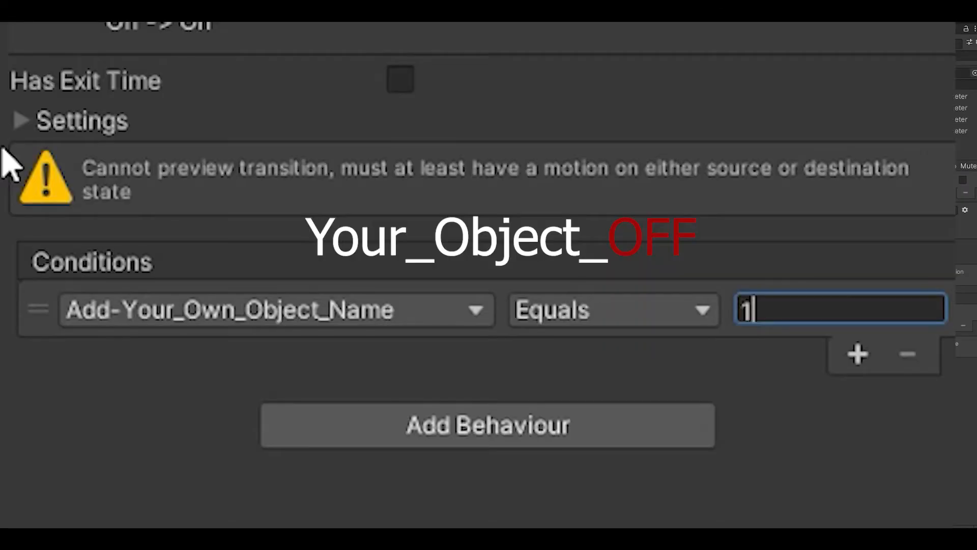
# Add a condition to the On -> Off transition requiring Add-Your_Own_Object_Name NotEqual 1
pyautogui.click(949, 325)
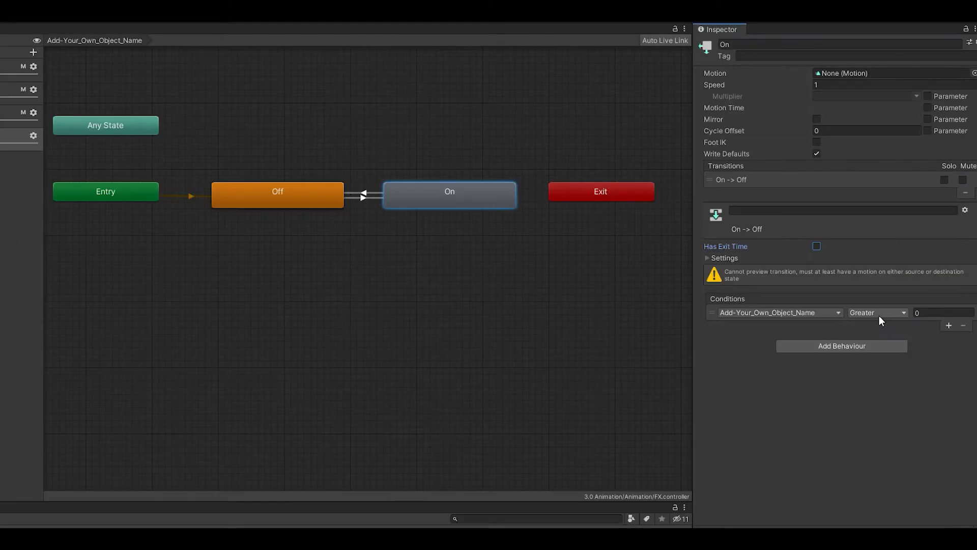
pyautogui.click(878, 315)
pyautogui.click(693, 365)
pyautogui.click(775, 213)
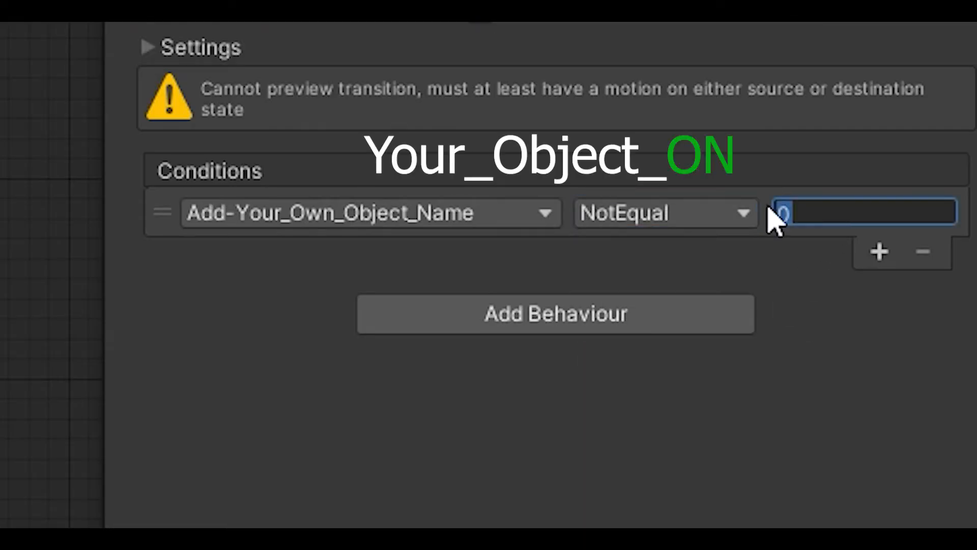
pyautogui.write('1')
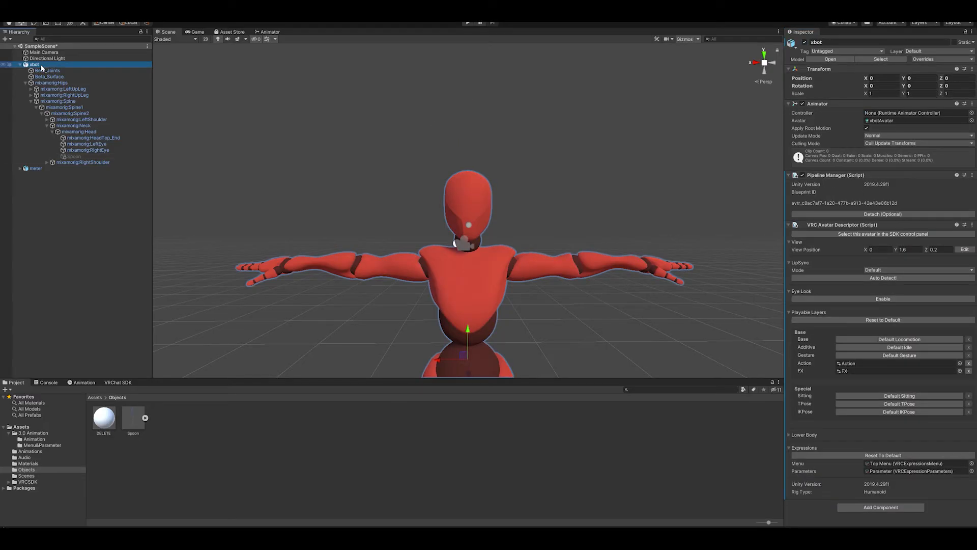
# Duplicate the xbot avatar in the scene and deactivate the original
pyautogui.hotkey('ctrl', 'd')
pyautogui.click(37, 65)
pyautogui.click(804, 43)
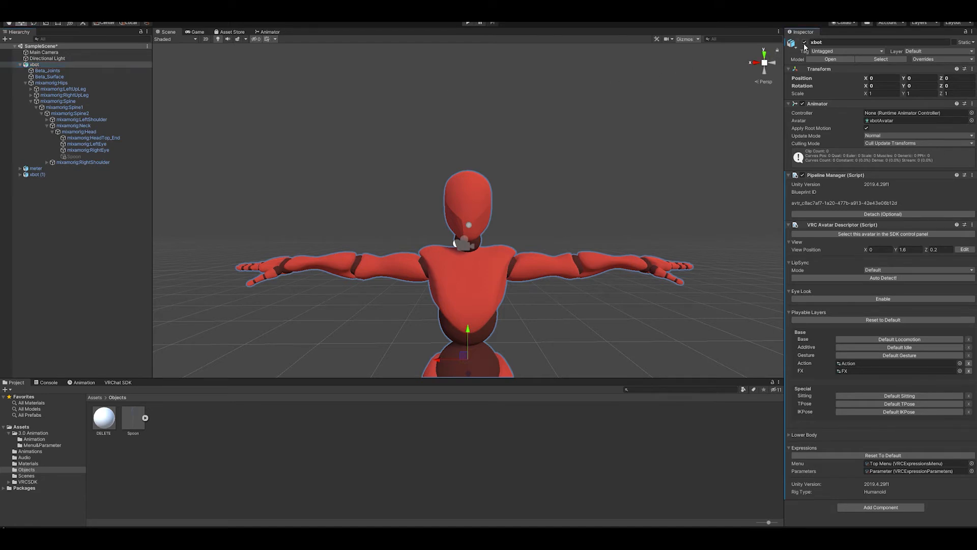
# Expand the bone hierarchy of xbot (1) through the spine and neck to locate the Spoon object under mixamorig:Head
pyautogui.click(20, 175)
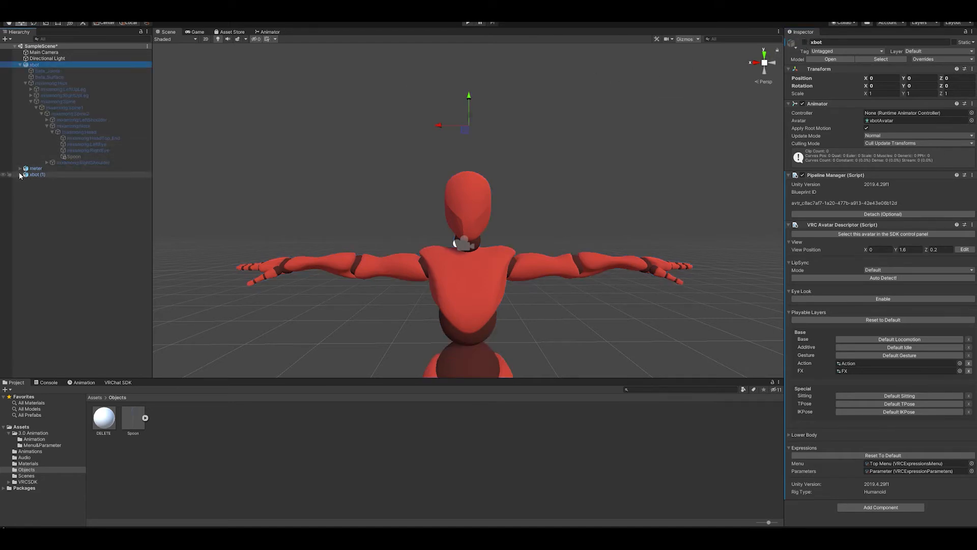
pyautogui.click(28, 193)
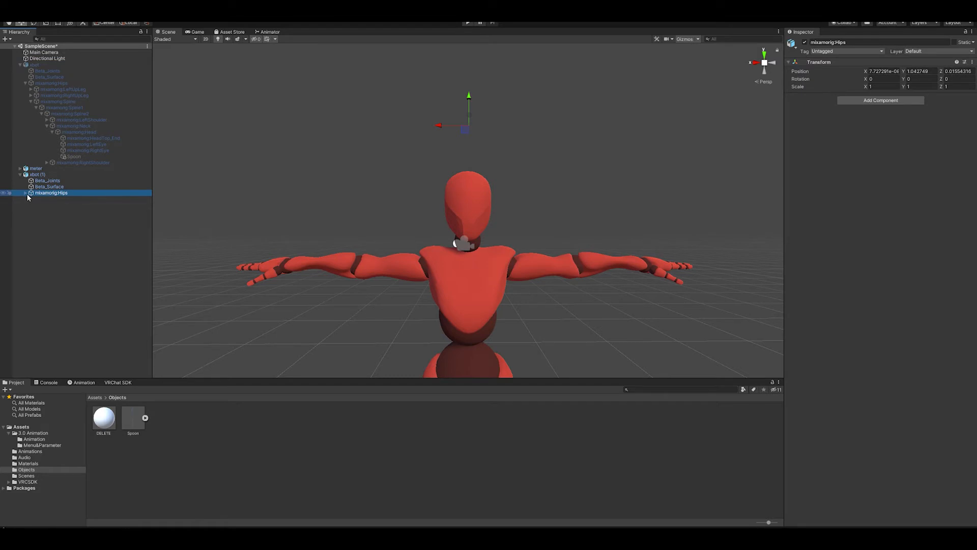
pyautogui.click(26, 193)
pyautogui.click(31, 211)
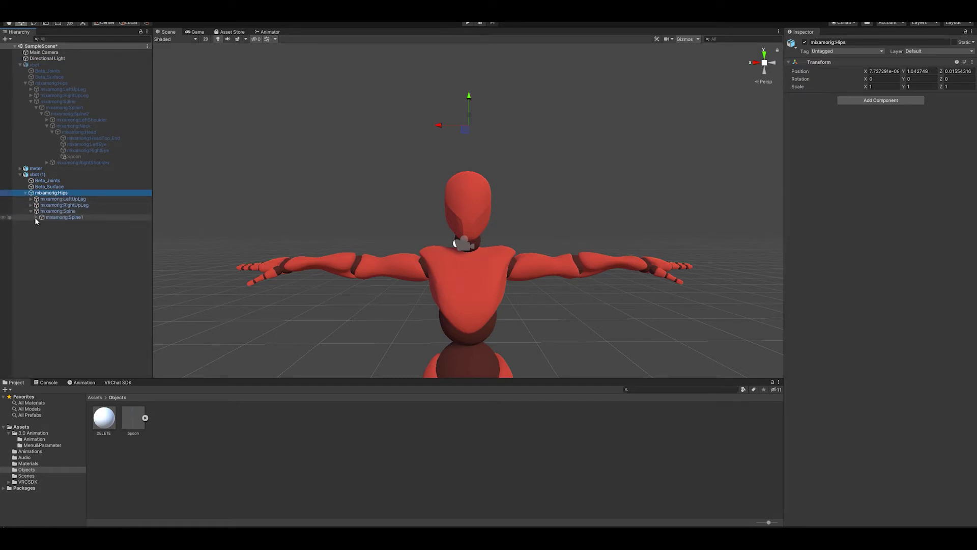
pyautogui.click(36, 217)
pyautogui.click(42, 223)
pyautogui.click(51, 236)
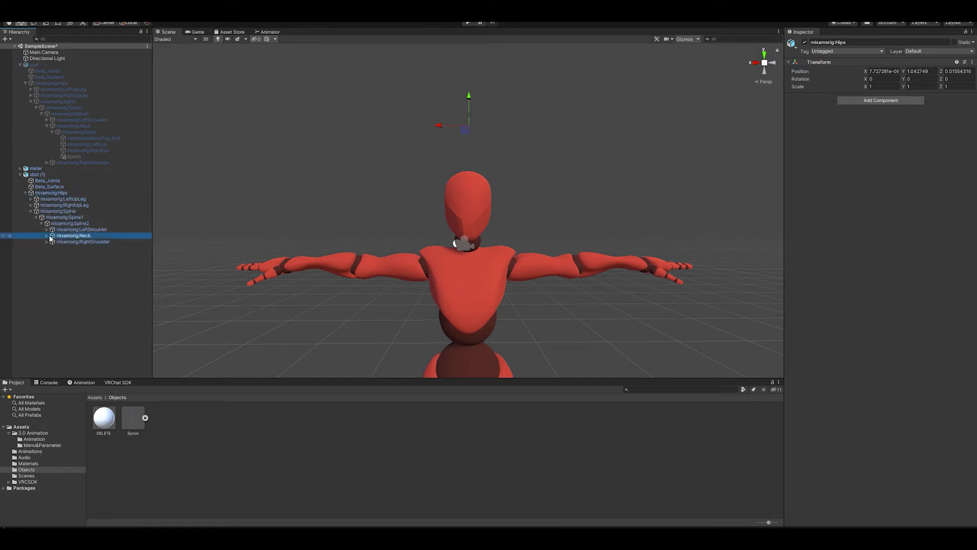
pyautogui.click(46, 236)
pyautogui.click(52, 241)
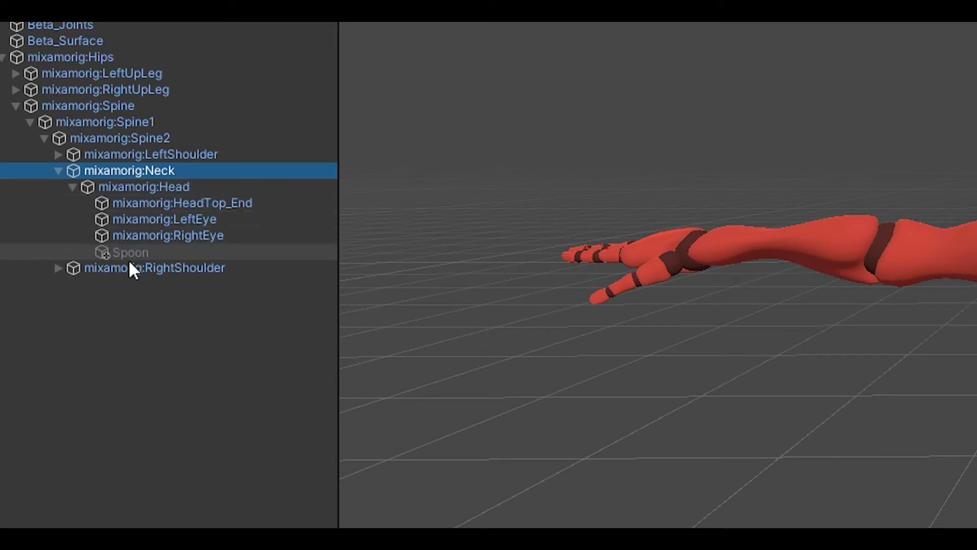
pyautogui.click(142, 252)
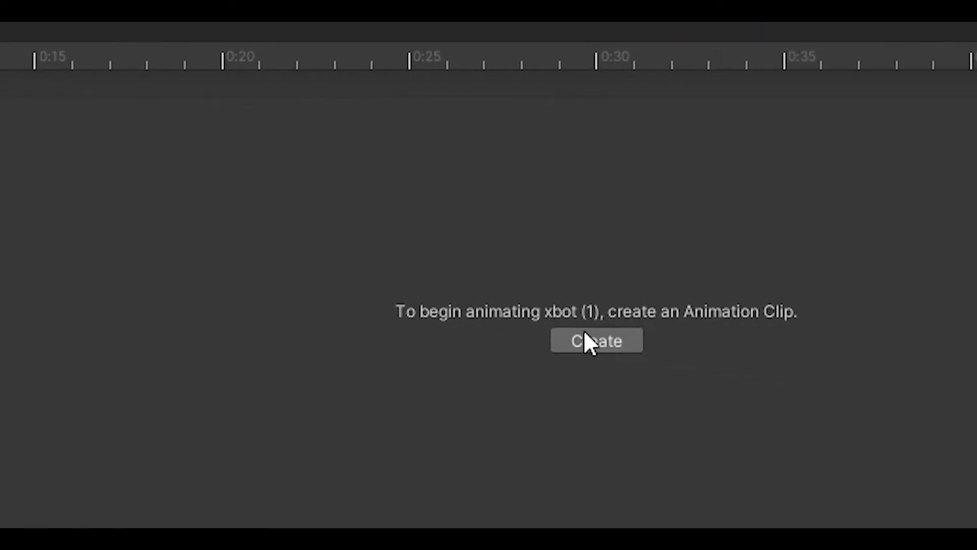
# Create an animation clip for xbot (1) and save it as SpoonOFF
pyautogui.click(583, 329)
pyautogui.write('Spoon')
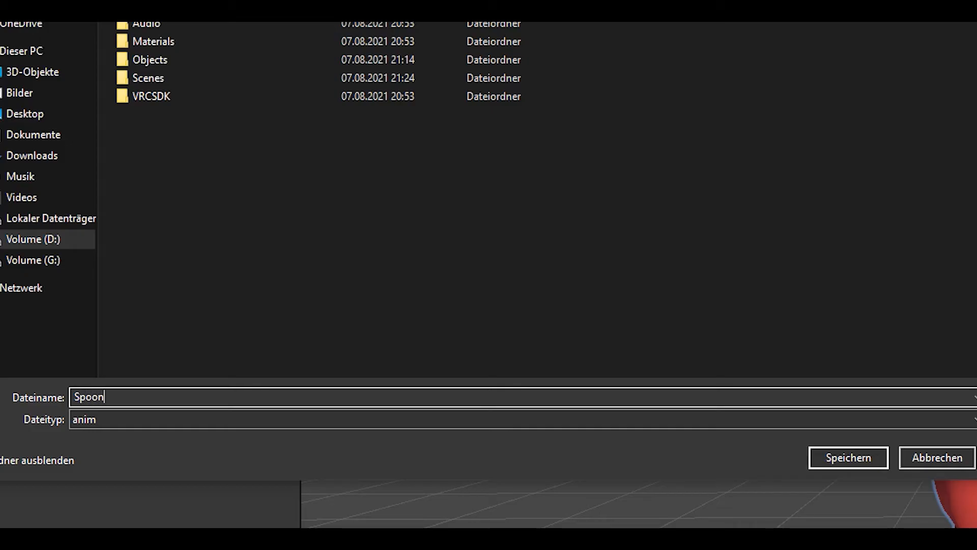
pyautogui.write('OFF')
pyautogui.press('Return')
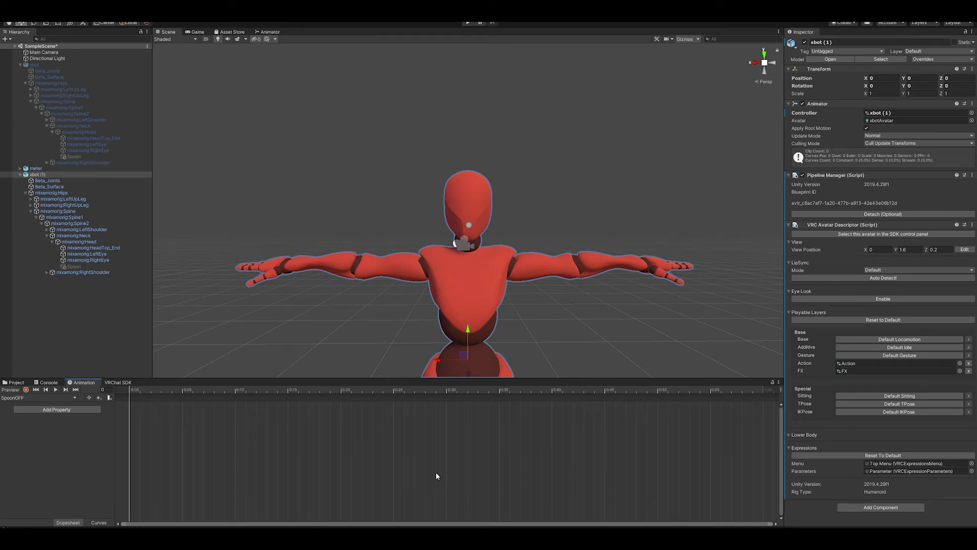
# Add the Is Active property of the Spoon object under mixamorig:Head to the SpoonOFF clip
pyautogui.click(83, 410)
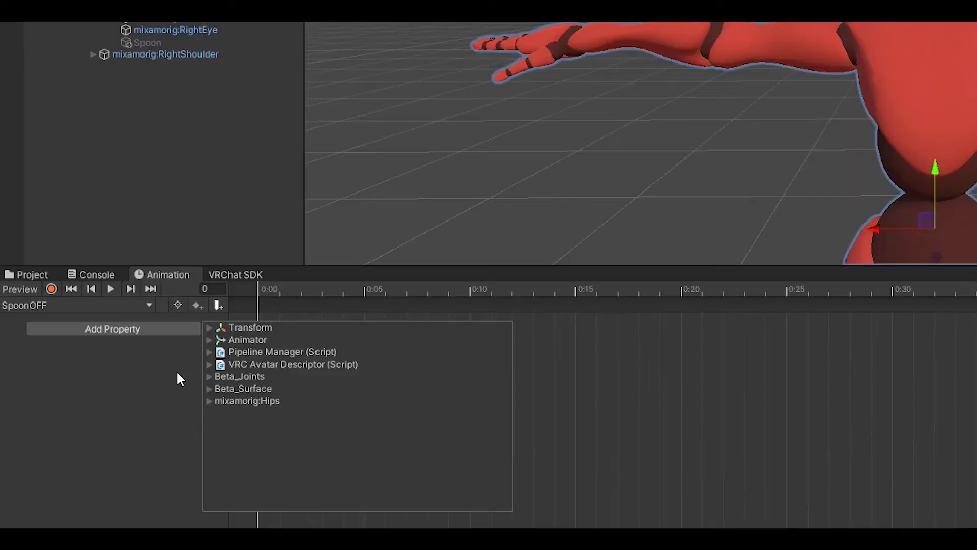
pyautogui.click(209, 401)
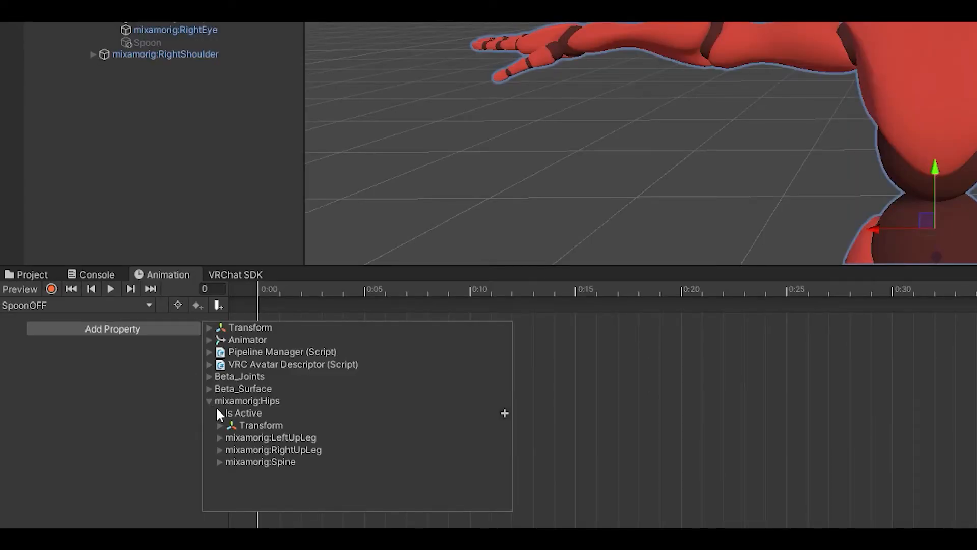
pyautogui.click(220, 462)
pyautogui.click(230, 499)
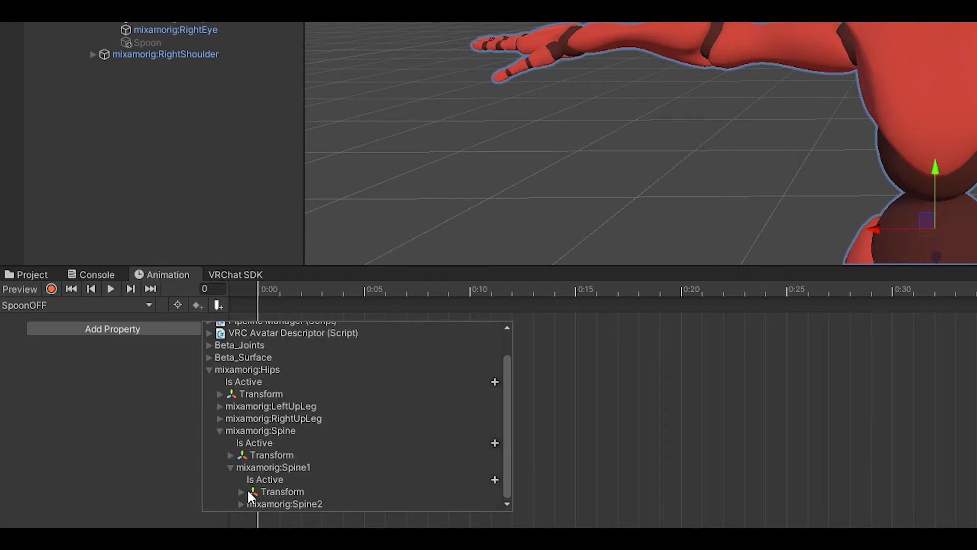
pyautogui.click(241, 504)
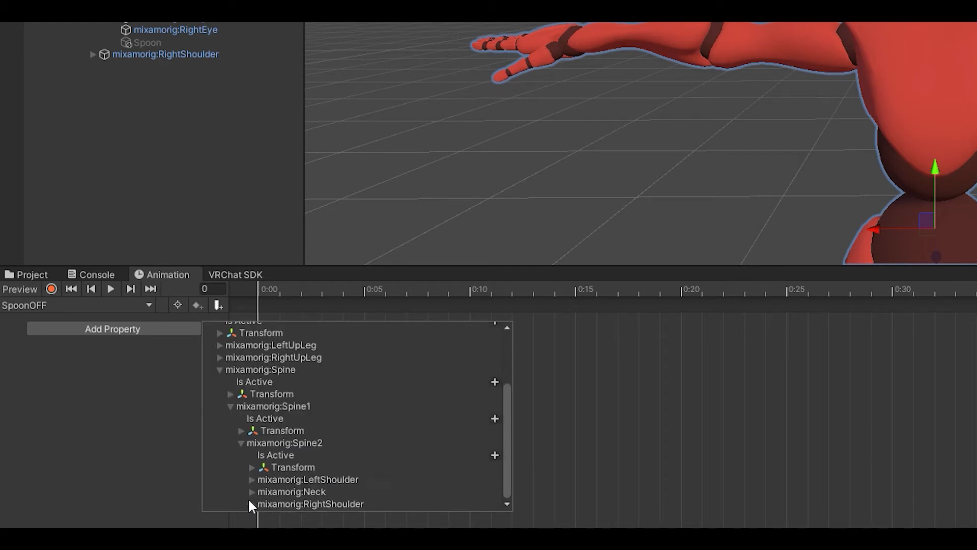
pyautogui.click(255, 487)
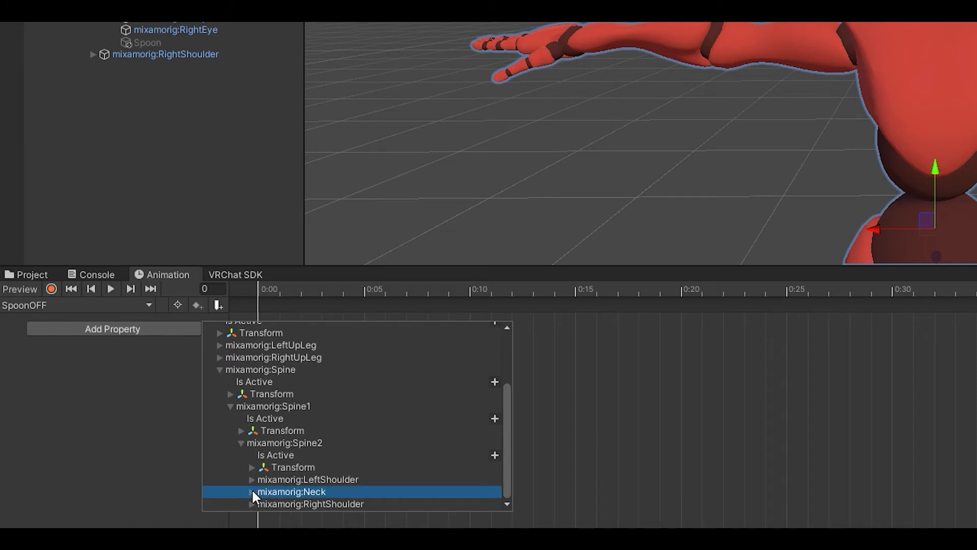
pyautogui.click(251, 489)
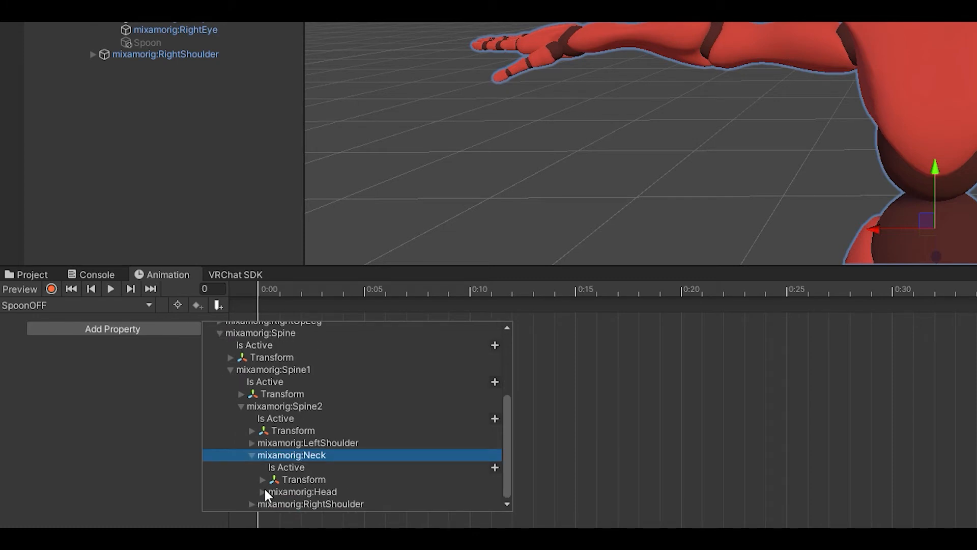
pyautogui.click(263, 489)
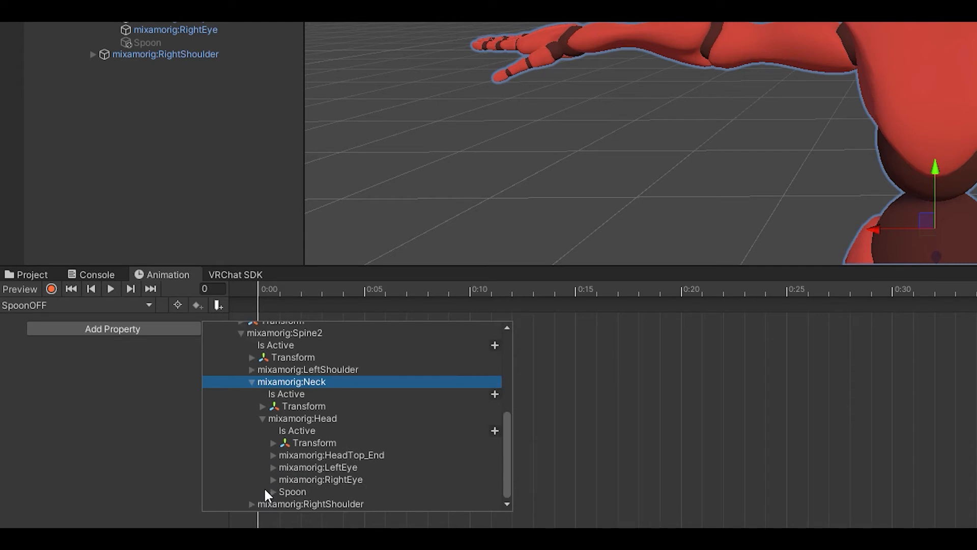
pyautogui.click(273, 491)
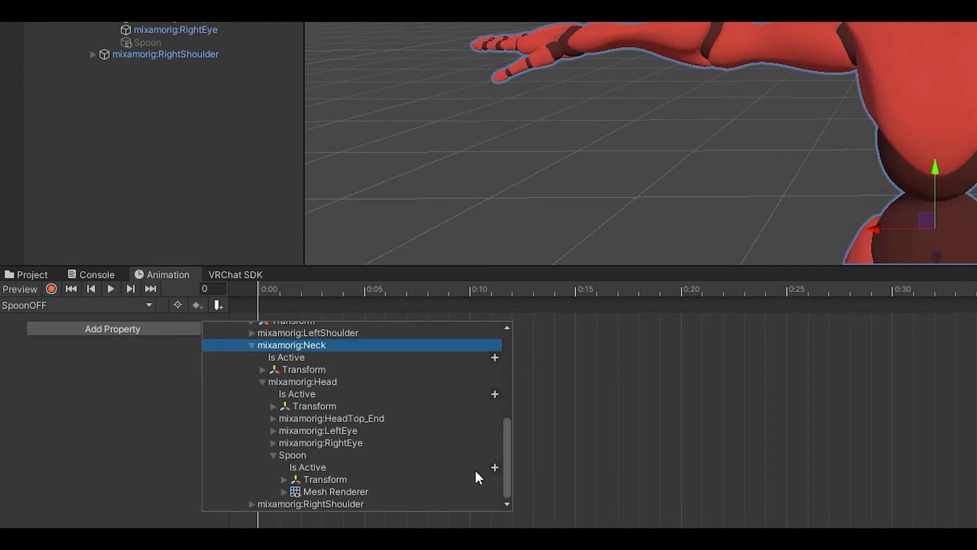
pyautogui.click(495, 466)
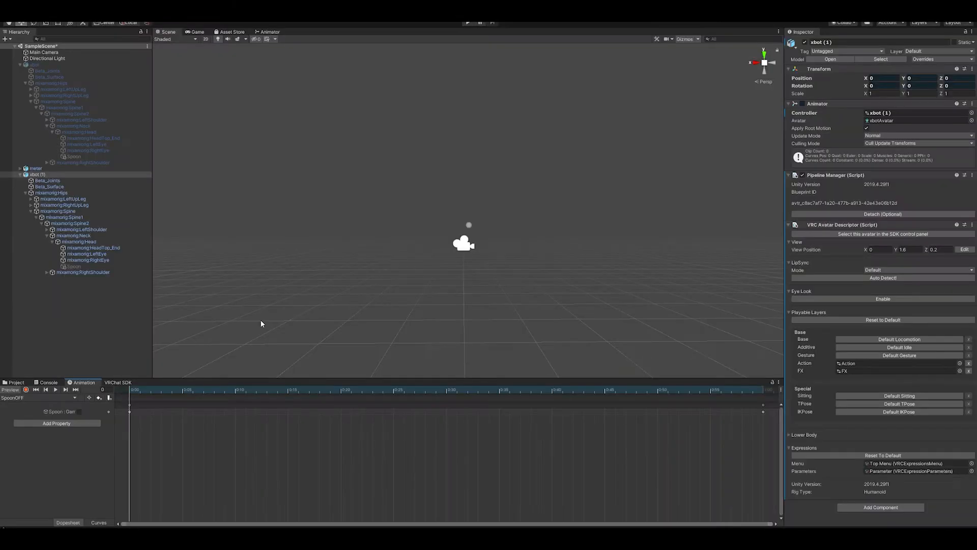
# Shorten the SpoonOFF clip by moving its end keyframes to frame 1, right beside the start keyframes
pyautogui.moveTo(428, 342); pyautogui.dragTo(411, 527, button='middle')
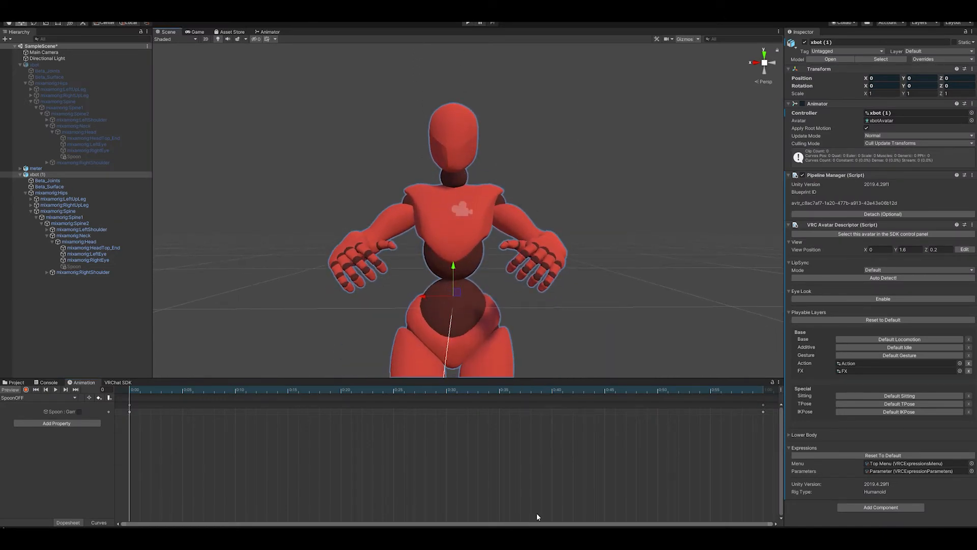
pyautogui.click(763, 405)
pyautogui.moveTo(763, 407); pyautogui.dragTo(145, 430)
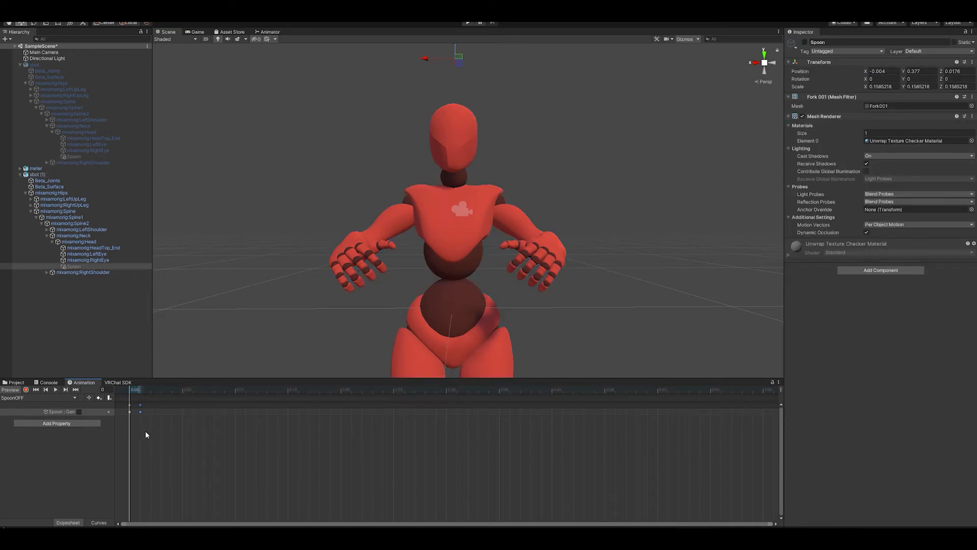
# End the animation preview and delete the xbot (1) animator controller from the Assets folder
pyautogui.click(14, 390)
pyautogui.moveTo(370, 191); pyautogui.dragTo(365, 443, button='middle')
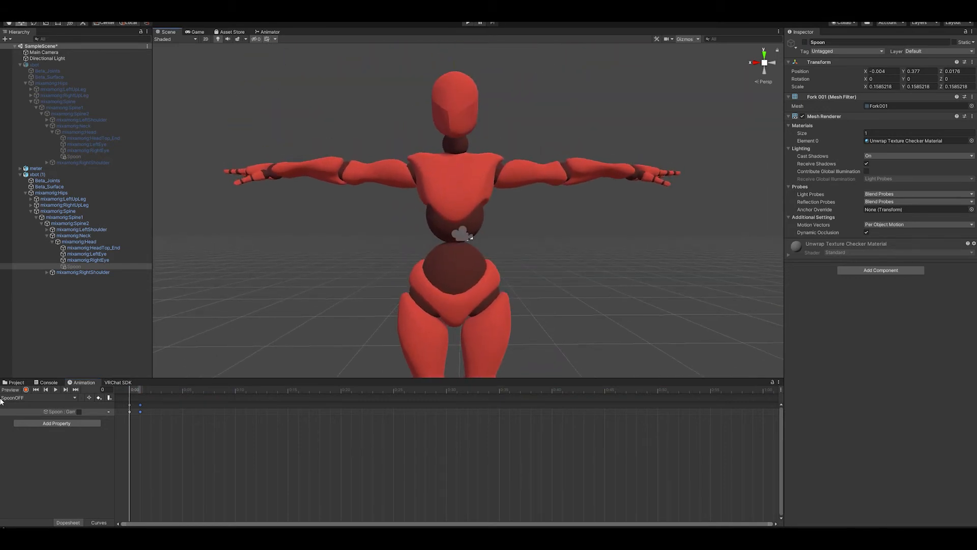
pyautogui.click(15, 383)
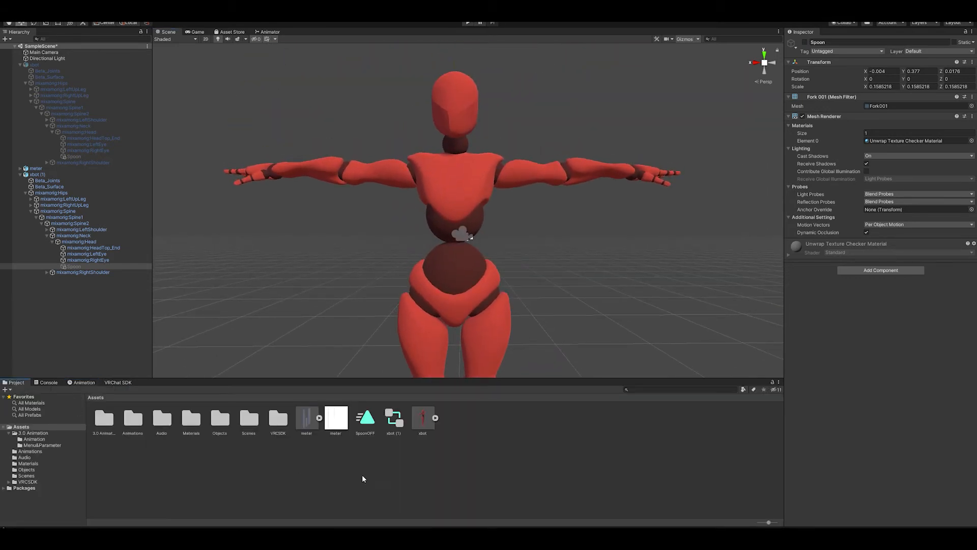
pyautogui.click(394, 420)
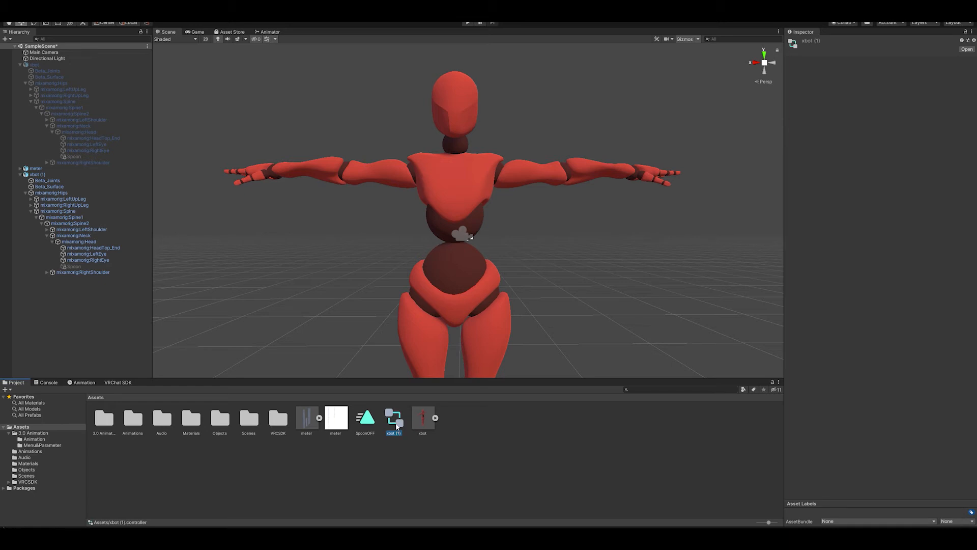
pyautogui.press('Delete')
pyautogui.press('Return')
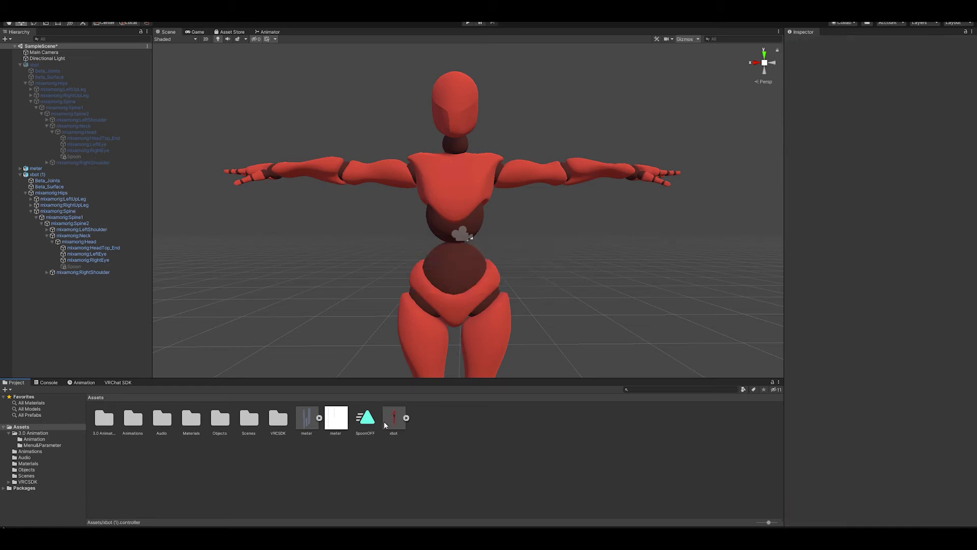
# Create another animation clip for xbot (1) and save it as SpoonON
pyautogui.click(60, 174)
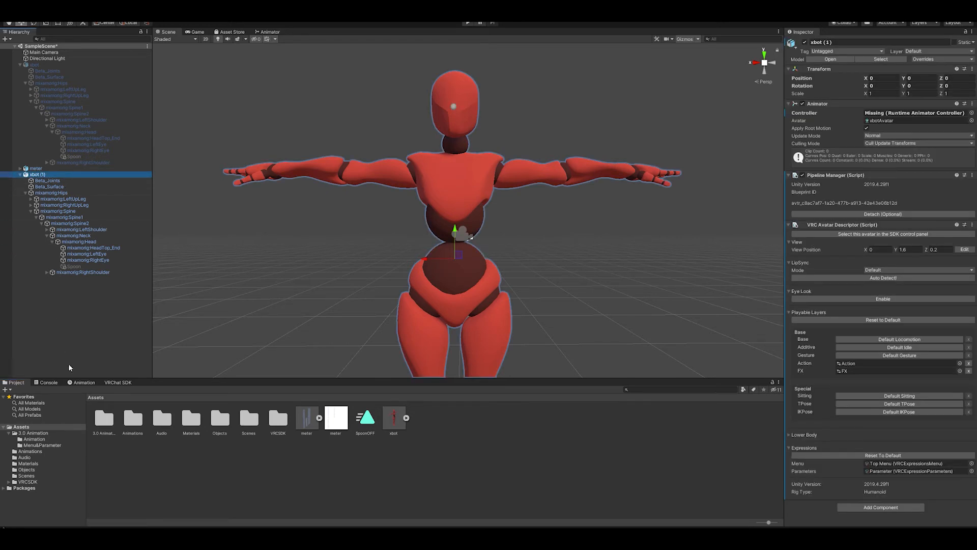
pyautogui.click(82, 382)
pyautogui.click(446, 469)
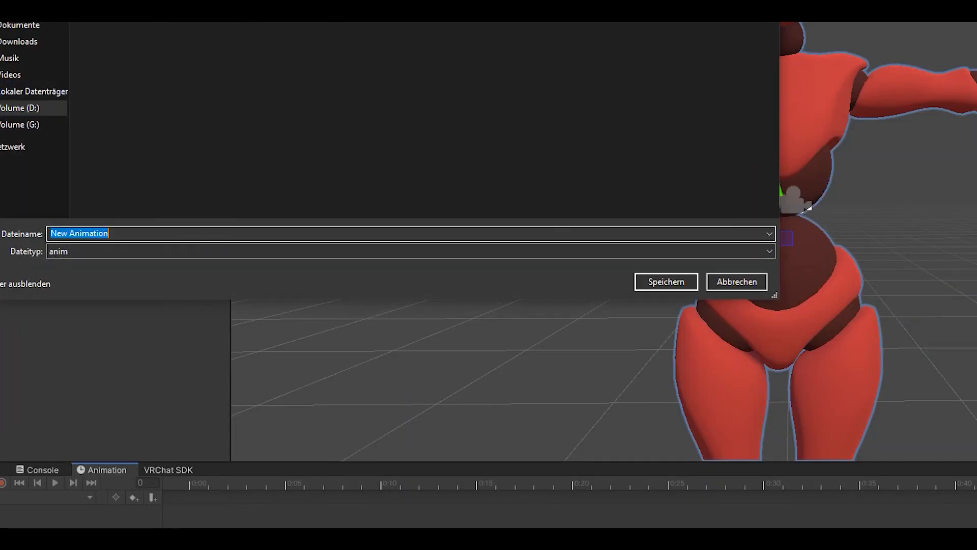
pyautogui.write('Spoon')
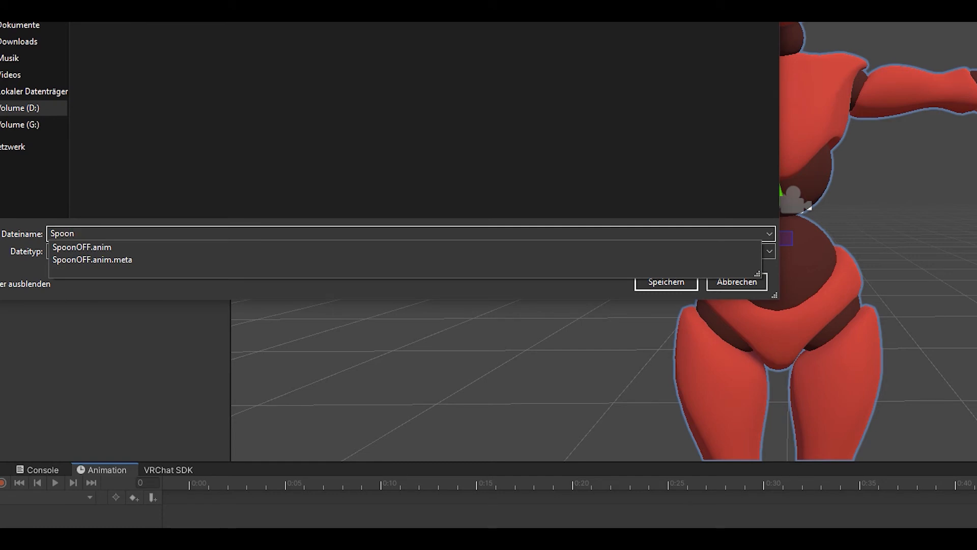
pyautogui.write('lB')
pyautogui.press('BackSpace')
pyautogui.write('ON')
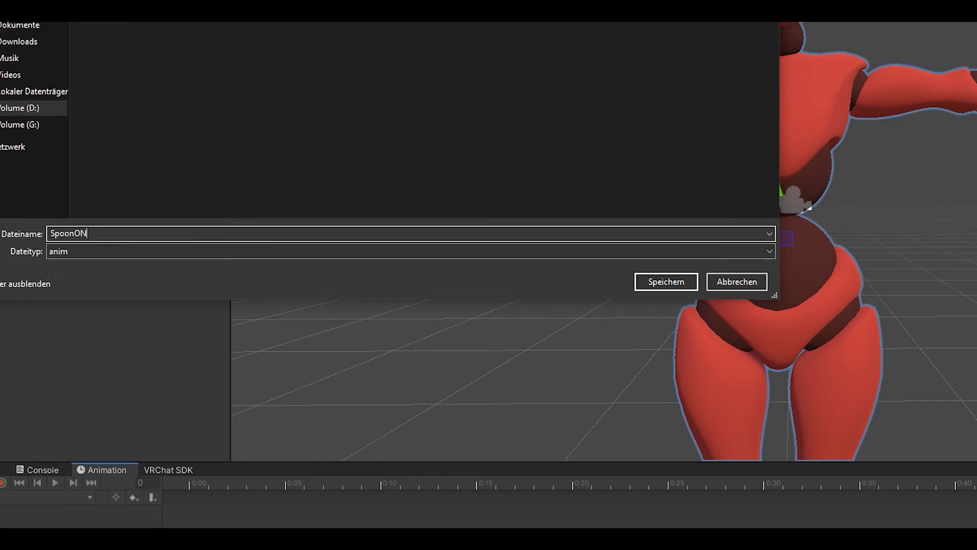
pyautogui.press('Return')
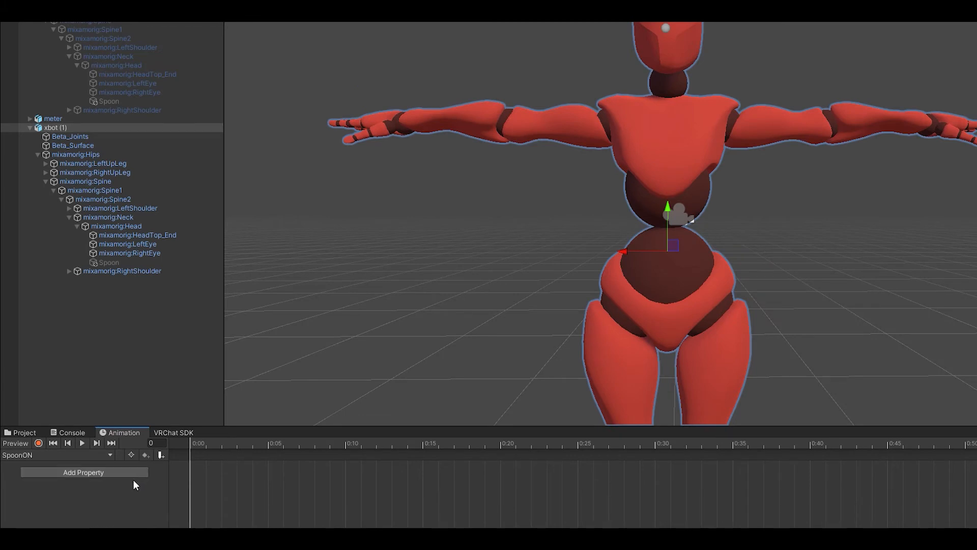
# Record the Spoon under mixamorig:Head as active in the SpoonON clip, with adjacent keyframes at frames 0 and 1
pyautogui.click(39, 443)
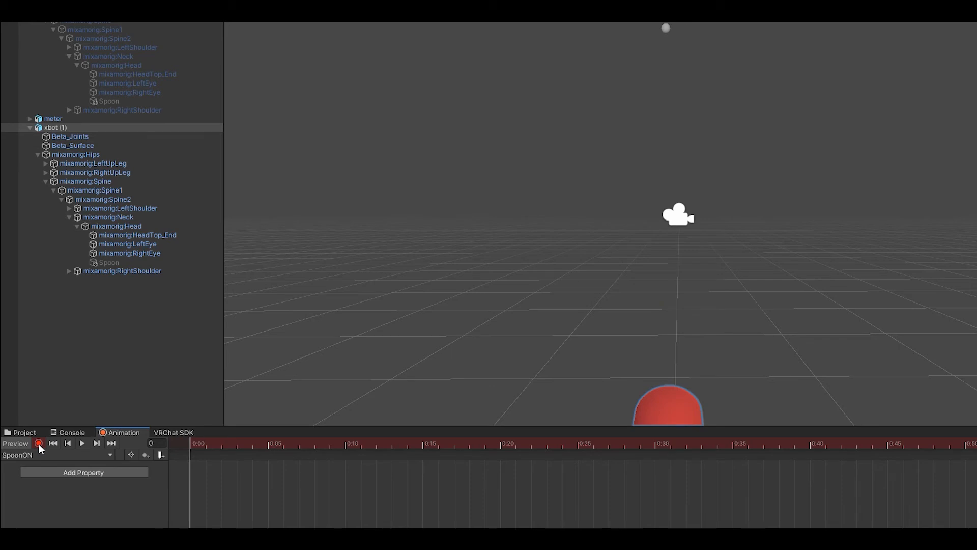
pyautogui.moveTo(479, 392); pyautogui.dragTo(493, 209, button='middle')
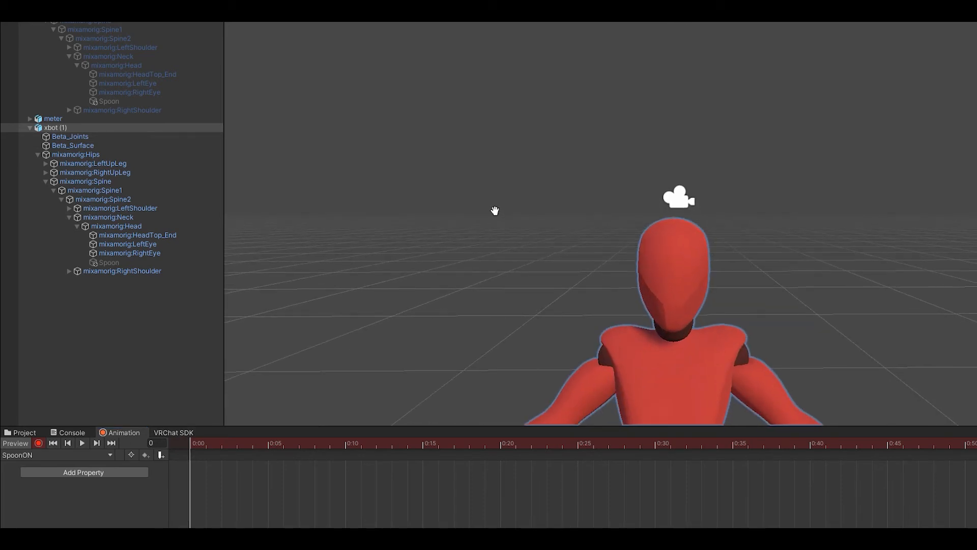
pyautogui.click(114, 262)
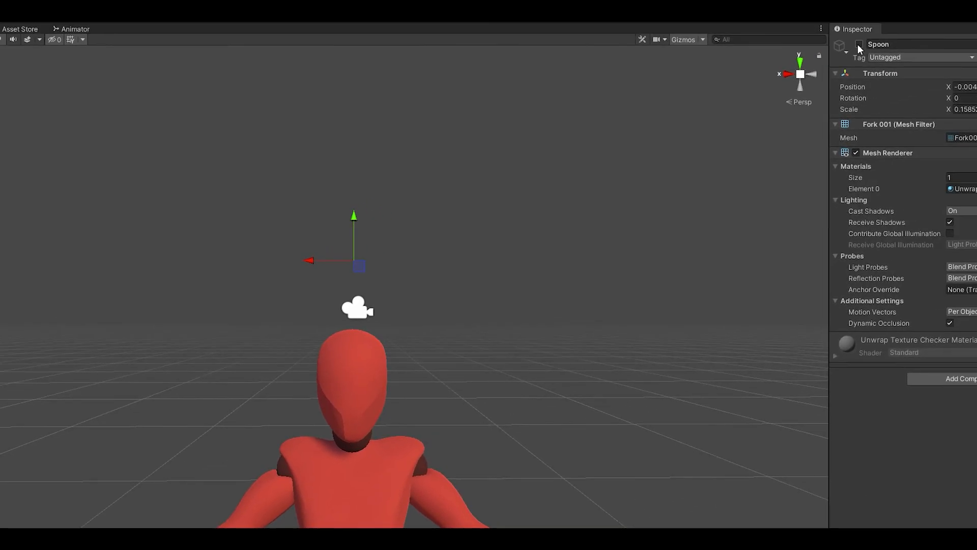
pyautogui.click(859, 45)
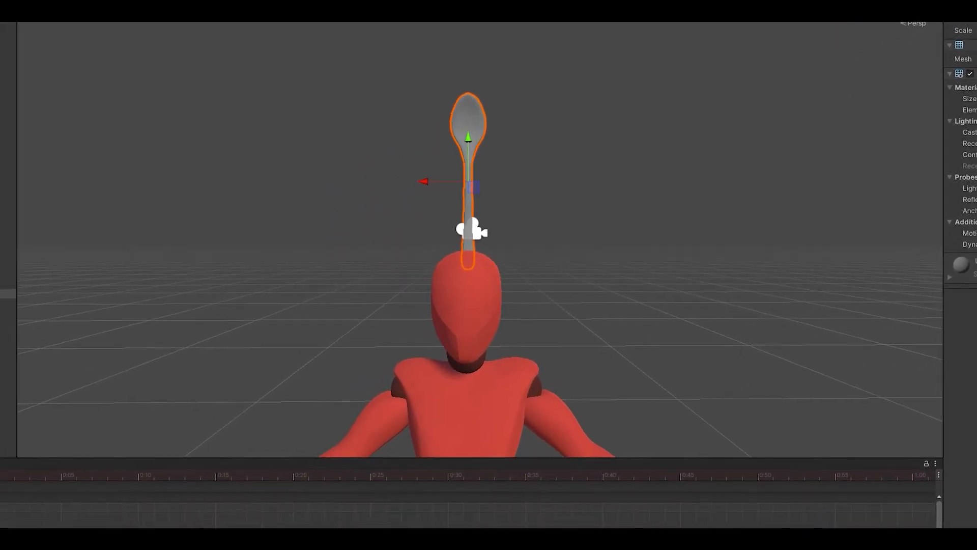
pyautogui.click(3, 370)
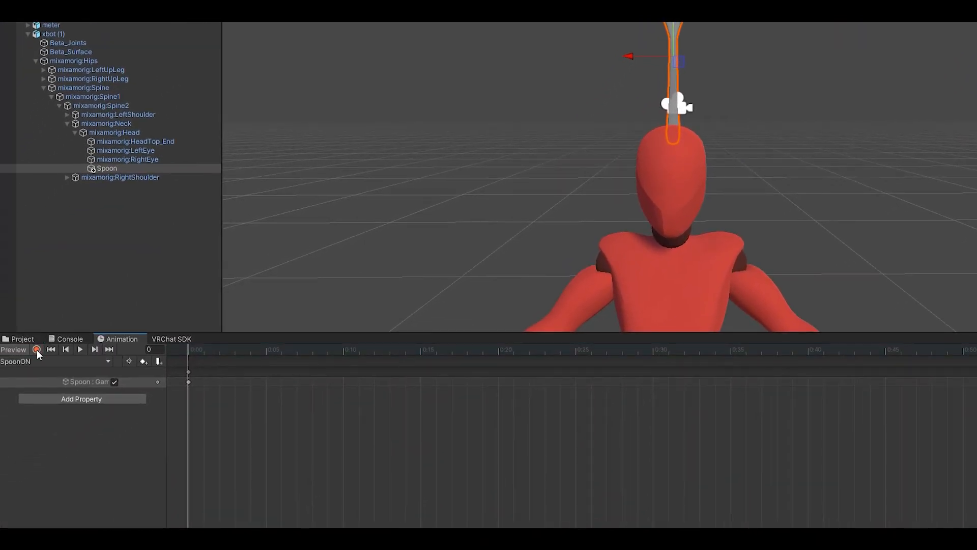
pyautogui.moveTo(182, 363); pyautogui.dragTo(182, 363)
pyautogui.click(201, 353)
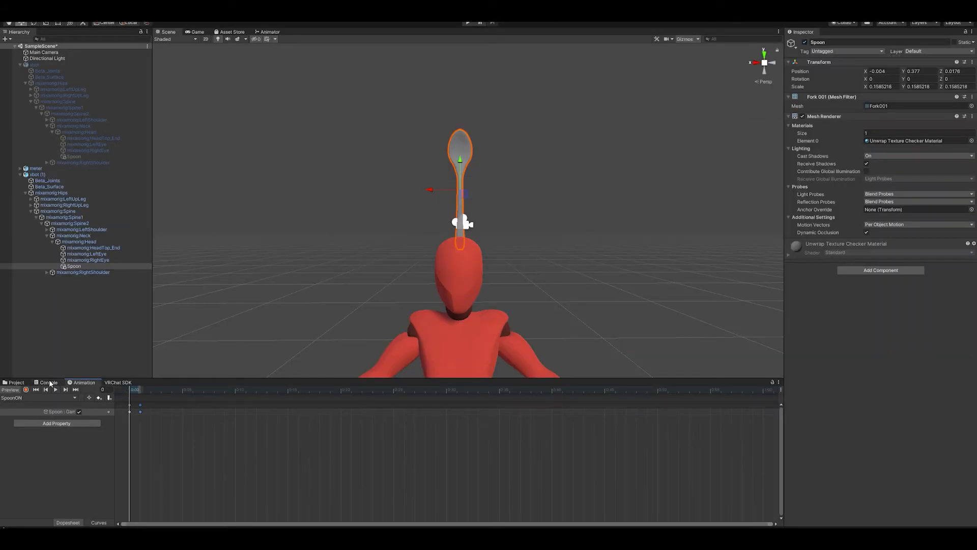
# Delete the xbot (1) controller that was generated along with the SpoonON clip
pyautogui.click(18, 339)
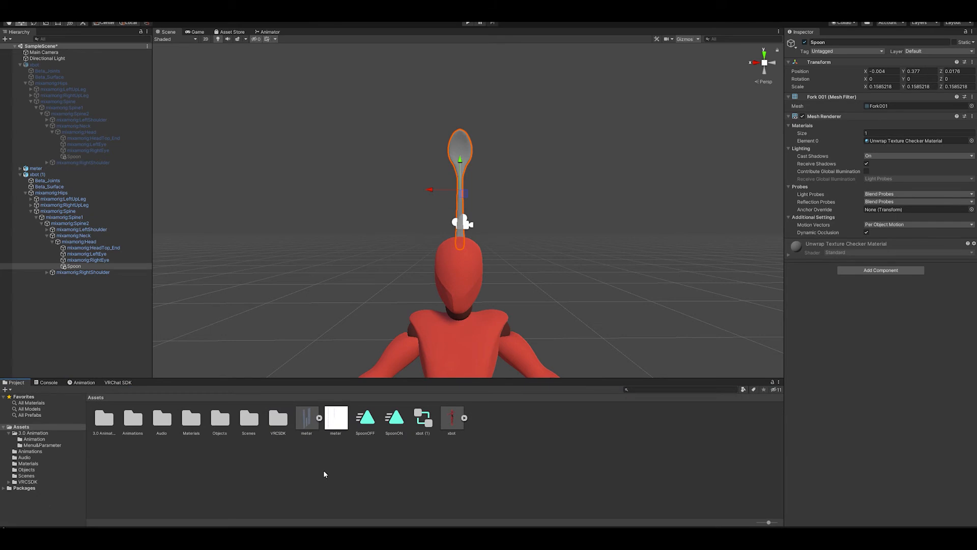
pyautogui.click(429, 425)
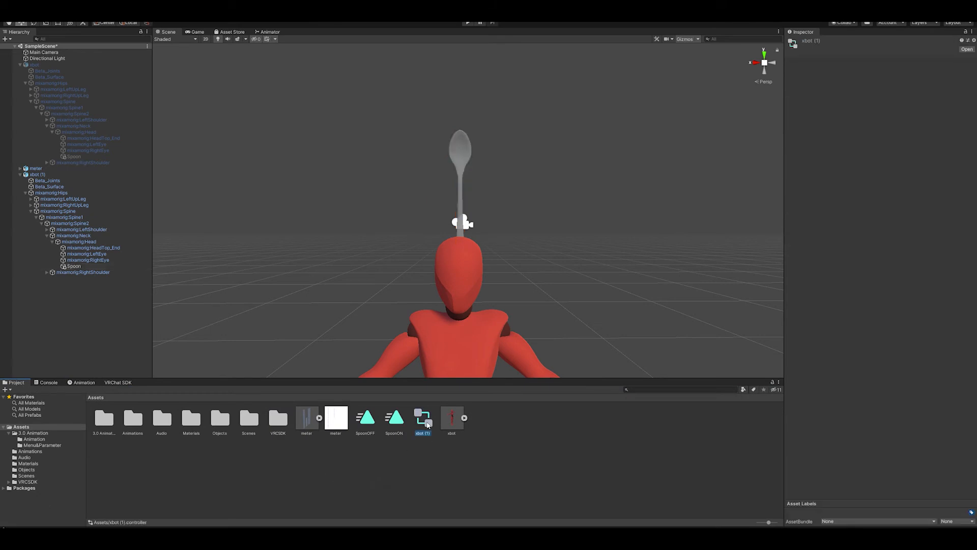
pyautogui.press('Delete')
pyautogui.press('Return')
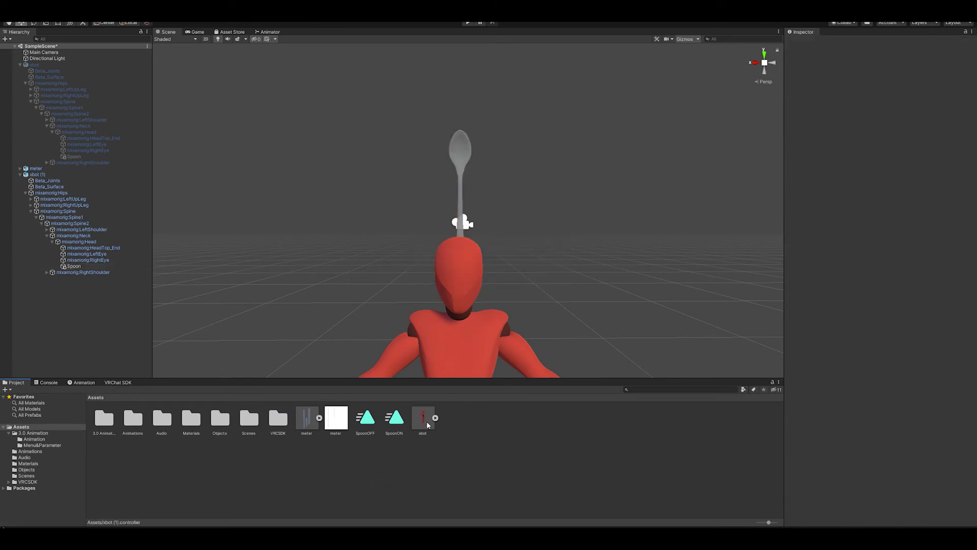
# Delete the duplicate xbot (1) avatar from the scene and reactivate the original xbot
pyautogui.click(56, 175)
pyautogui.press('Delete')
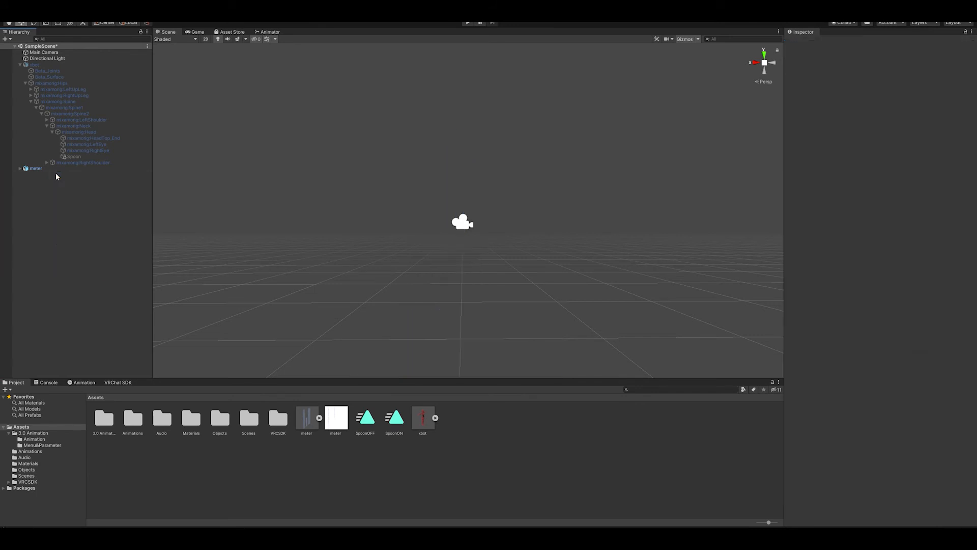
pyautogui.click(46, 65)
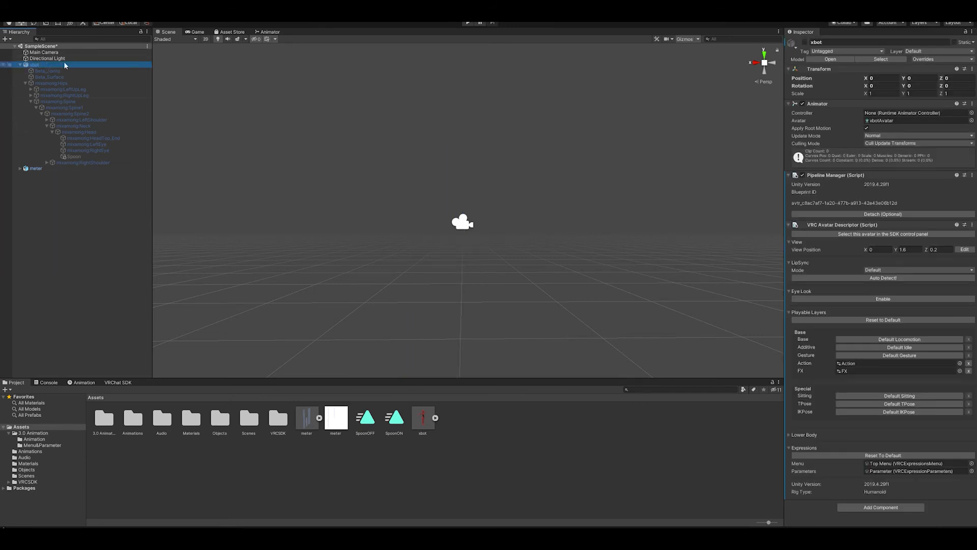
pyautogui.click(804, 43)
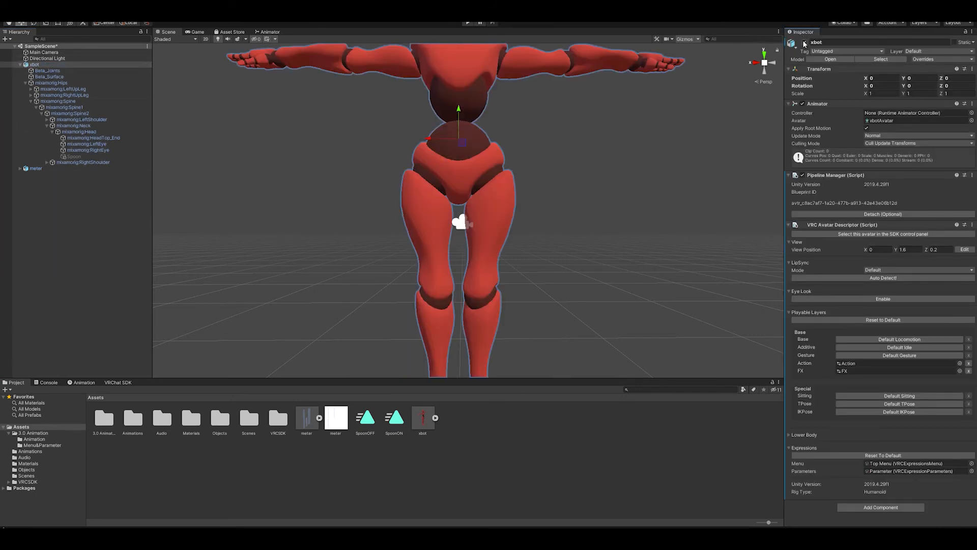
pyautogui.scroll(-3, 539, 203)
pyautogui.moveTo(537, 260); pyautogui.dragTo(543, 328, button='middle')
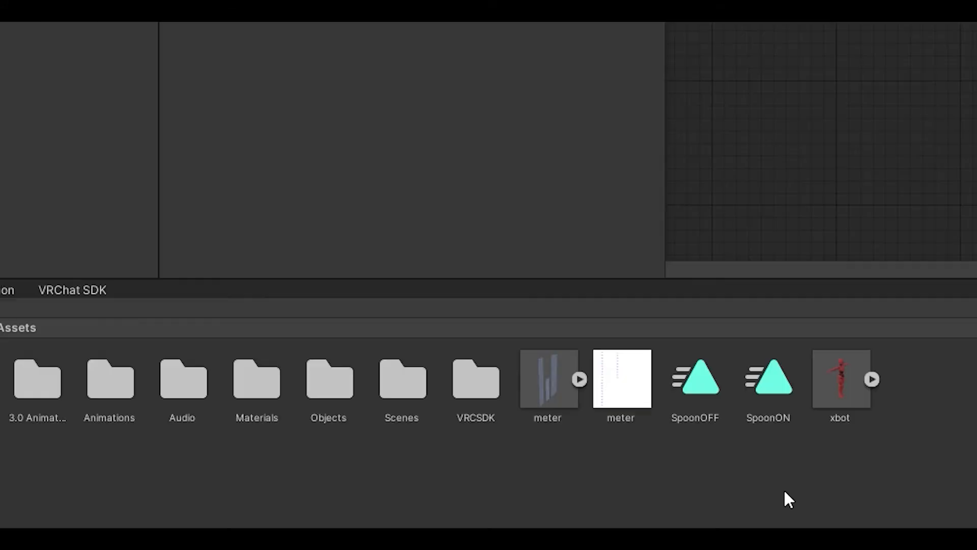
# Move the SpoonOFF and SpoonON clips together into the Animations folder
pyautogui.click(722, 384)
pyautogui.keyDown('ctrl'); pyautogui.click(768, 384); pyautogui.keyUp('ctrl')
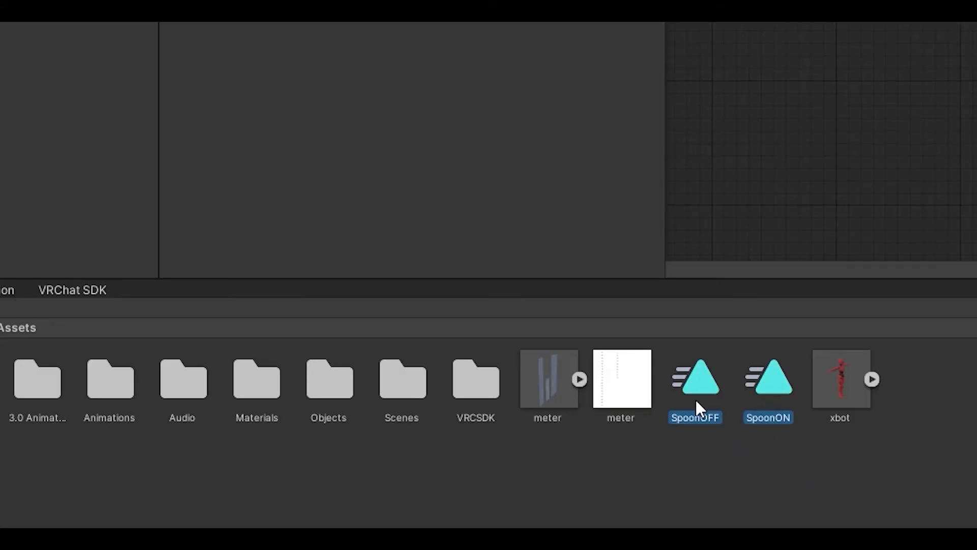
pyautogui.moveTo(693, 381); pyautogui.dragTo(116, 395)
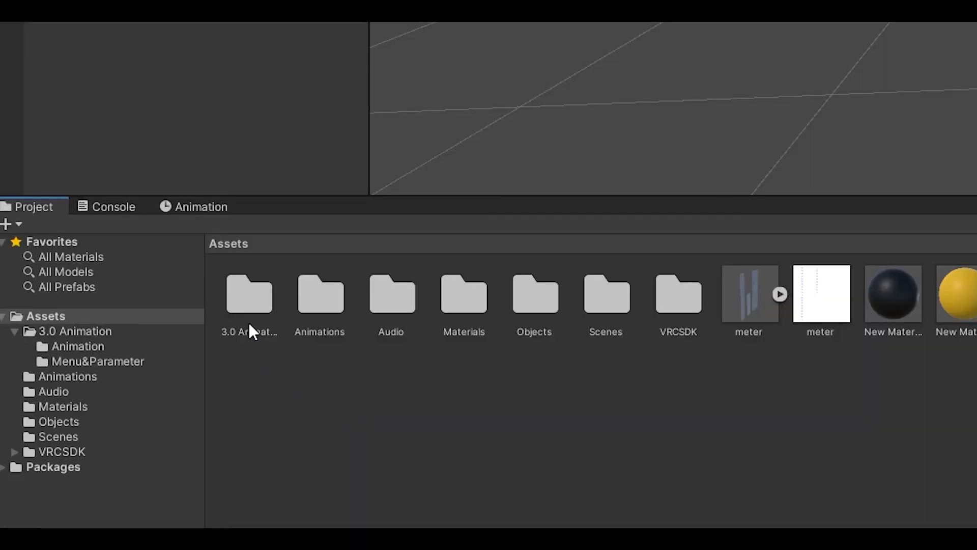
# Open the Objects menu asset in Menu&Parameter, choose Toggle as the type of its Add_Your_Object_Name control, and open the parameter choices
pyautogui.doubleClick(249, 321)
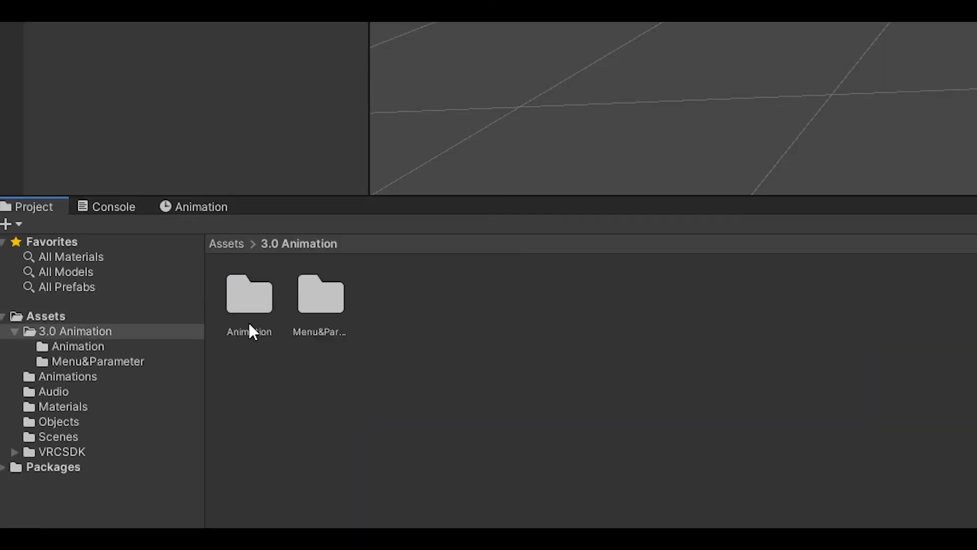
pyautogui.doubleClick(323, 323)
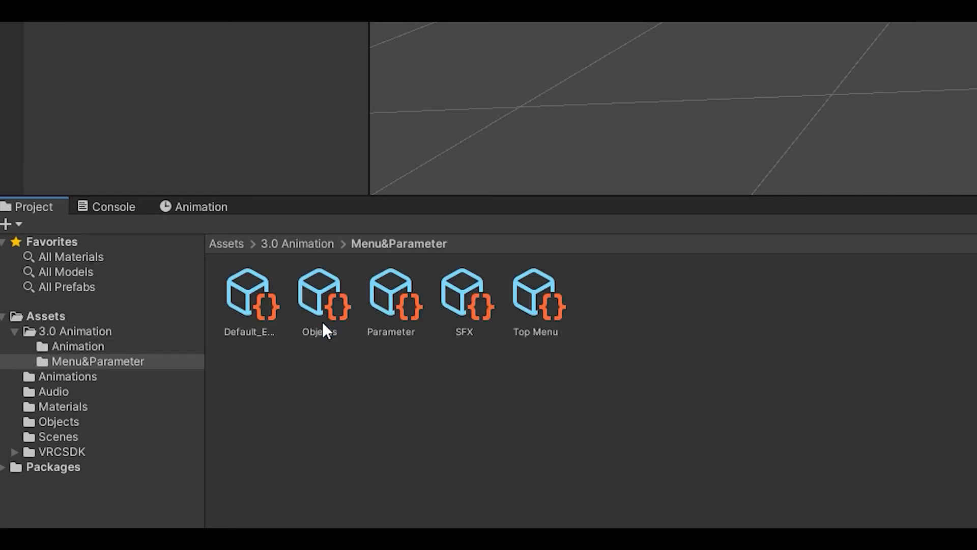
pyautogui.click(330, 296)
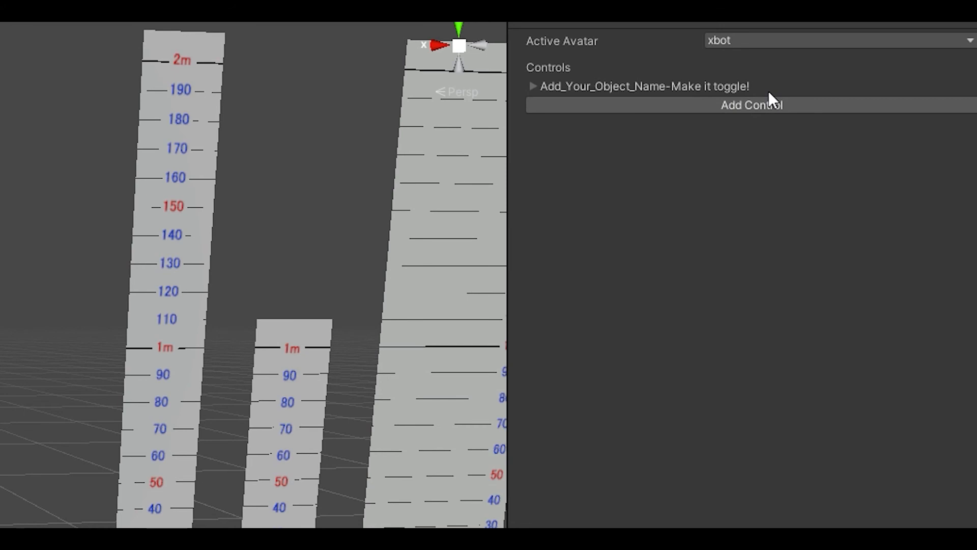
pyautogui.click(532, 87)
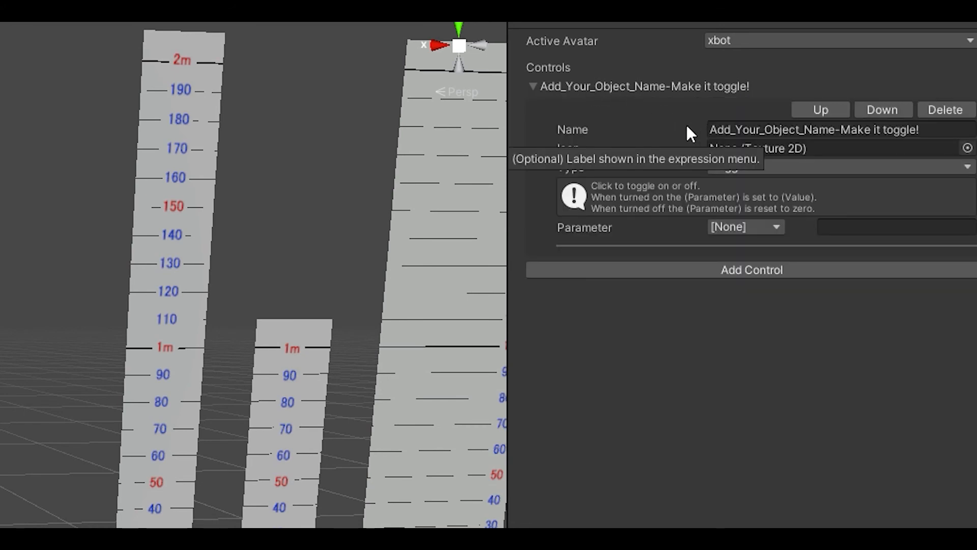
pyautogui.click(783, 166)
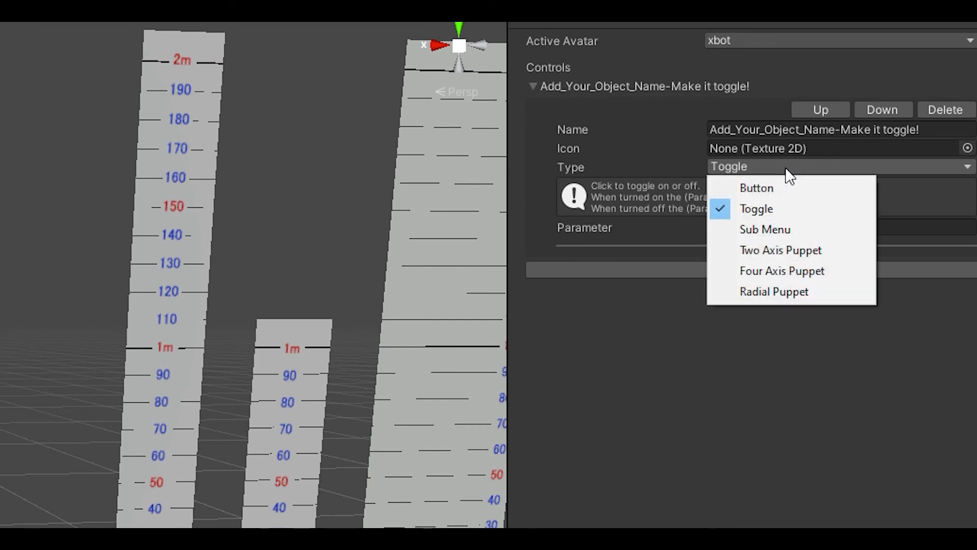
pyautogui.click(778, 216)
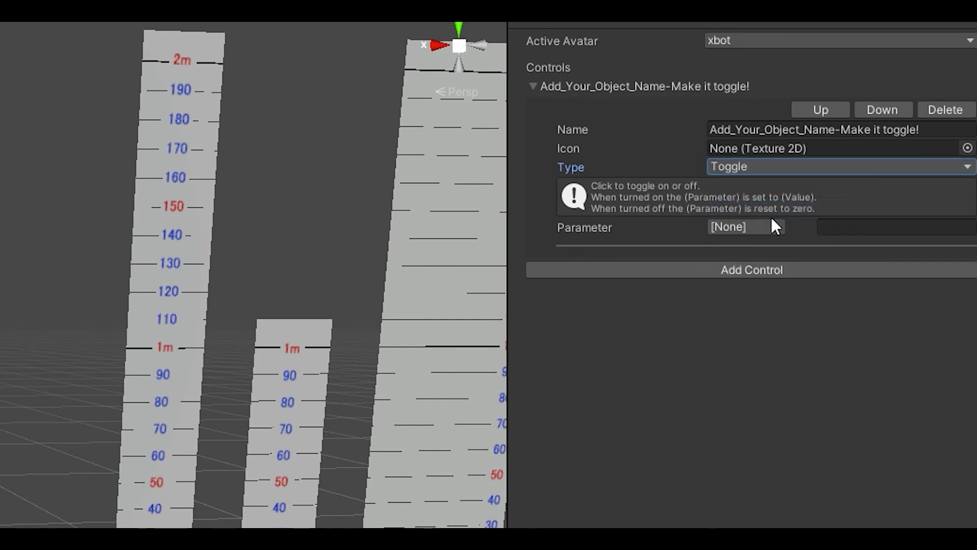
pyautogui.click(763, 226)
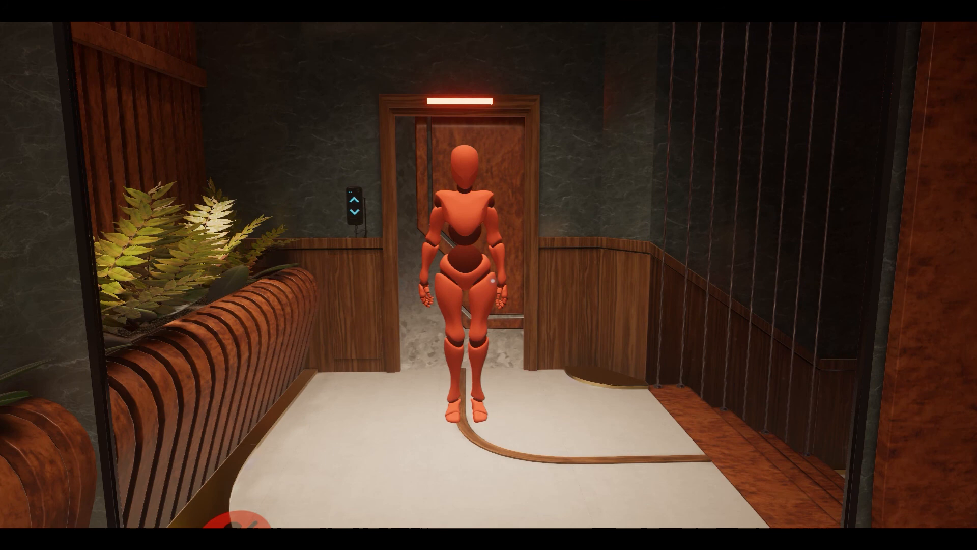
# In VRChat, switch on the Spoon toggle in the avatar's Objects expression submenu and inspect the spoon on the avatar's head
pyautogui.press('r')
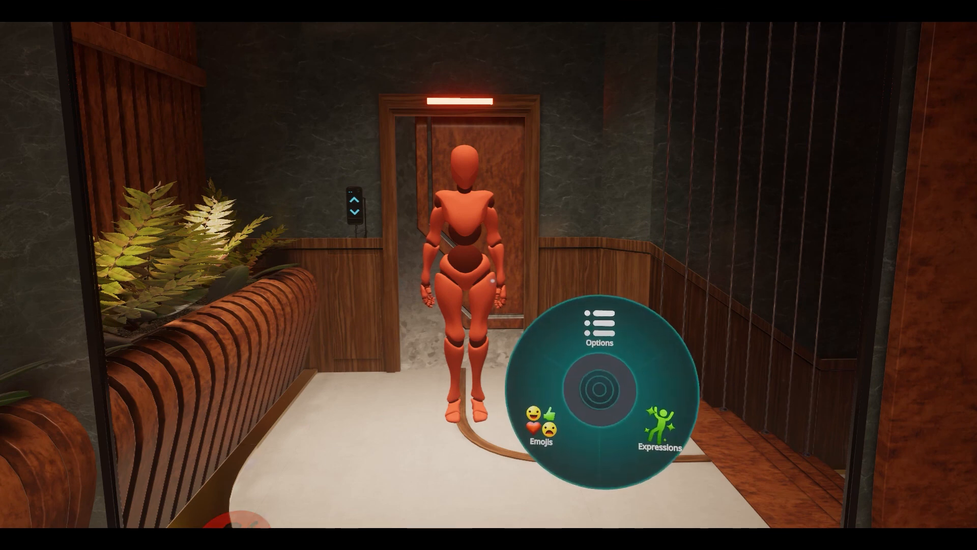
pyautogui.click(617, 398)
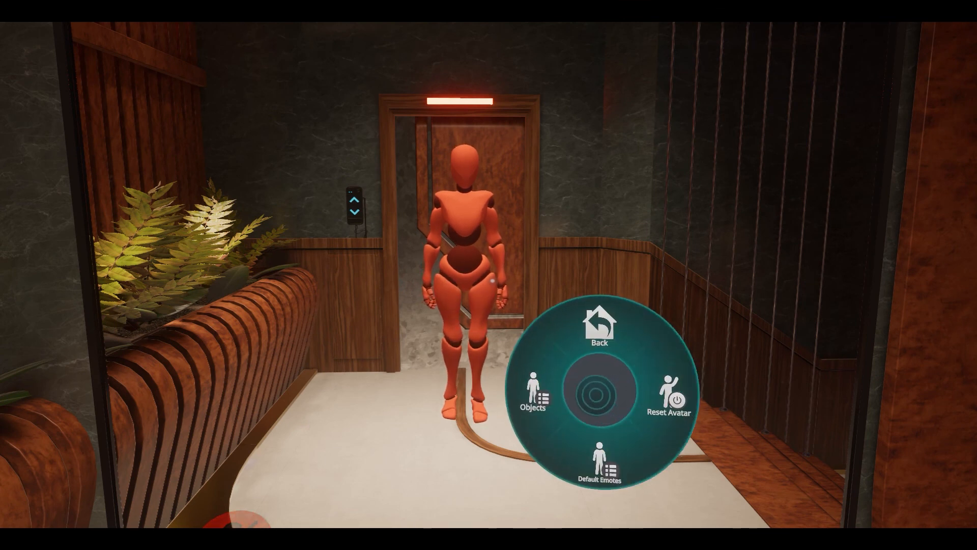
pyautogui.click(583, 396)
pyautogui.click(617, 403)
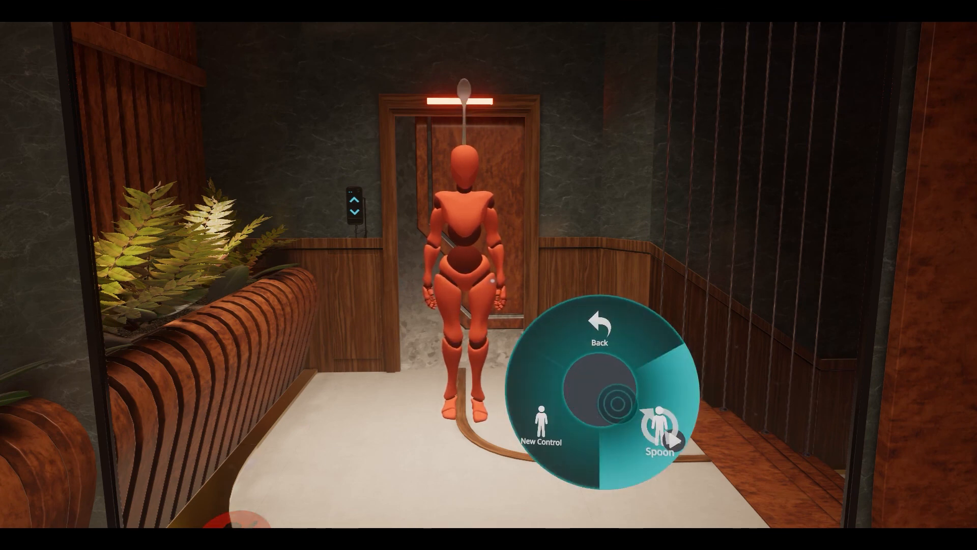
pyautogui.press('r')
pyautogui.press('w')
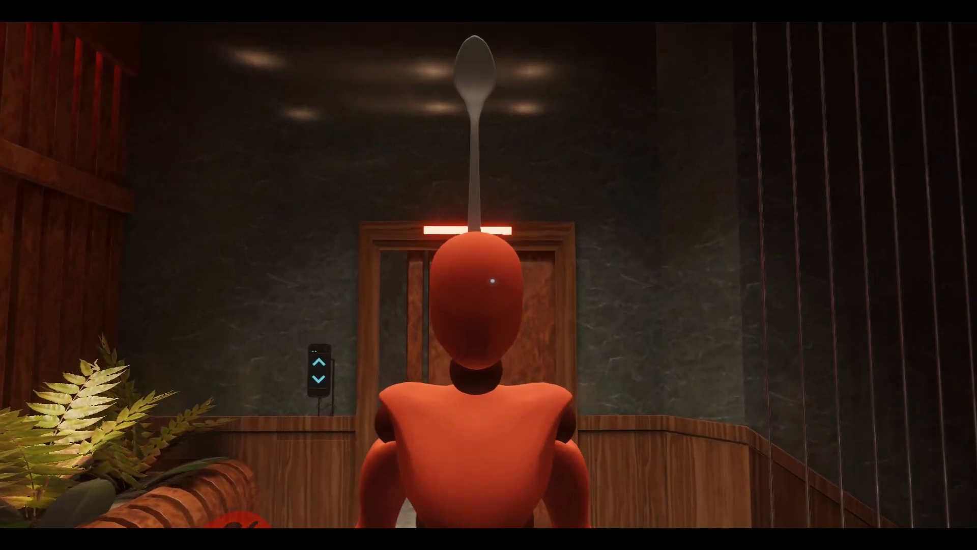
pyautogui.press('s')
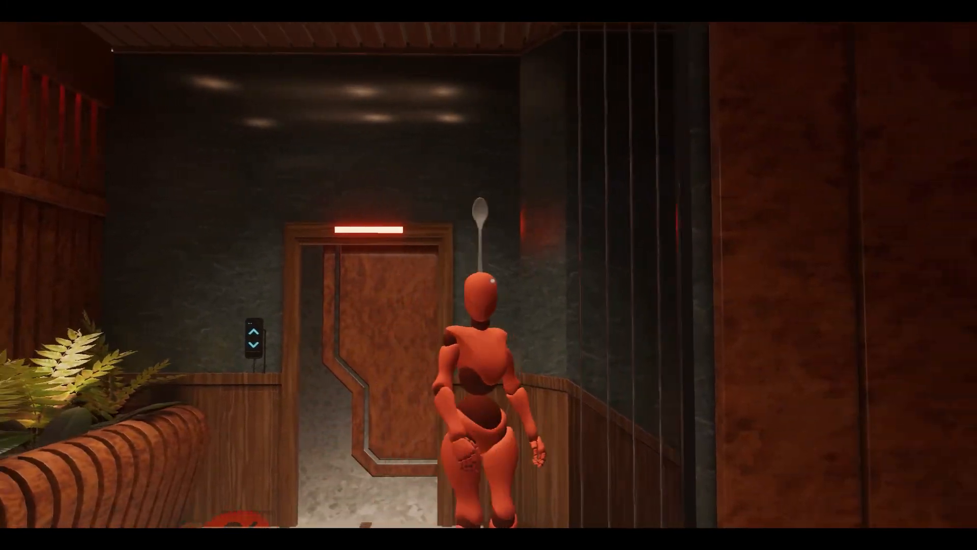
pyautogui.press('c')
pyautogui.press('c')
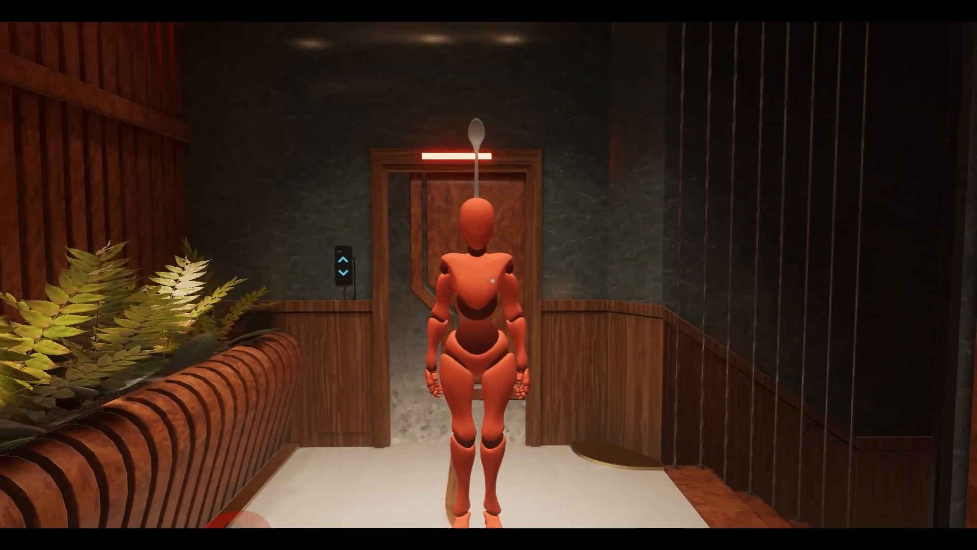
# Switch off the Spoon toggle in the Objects expression submenu and close the menu
pyautogui.press('r')
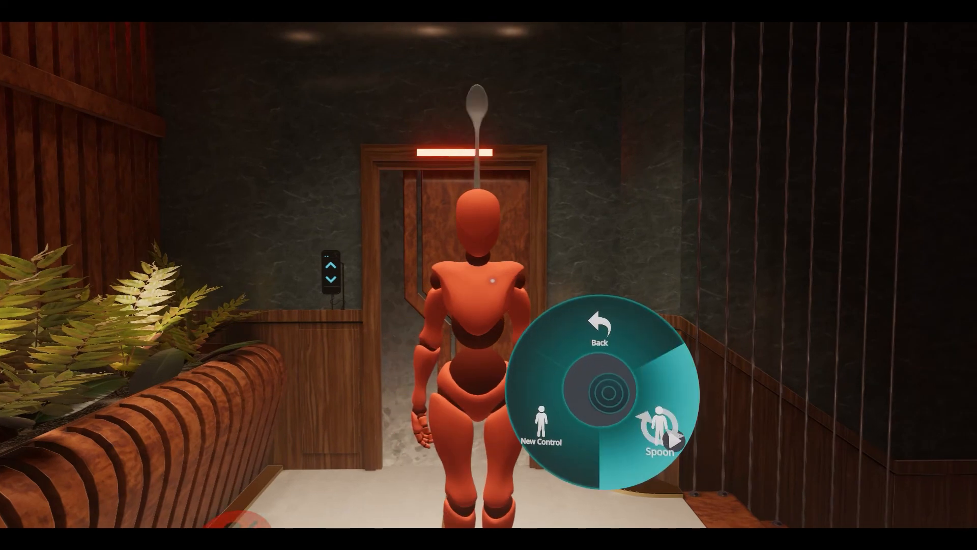
pyautogui.click(609, 393)
pyautogui.press('r')
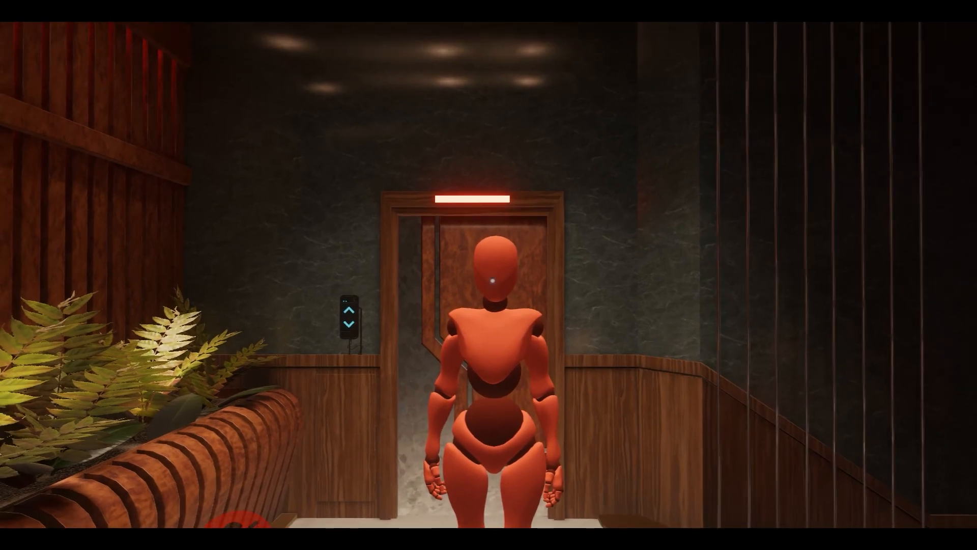